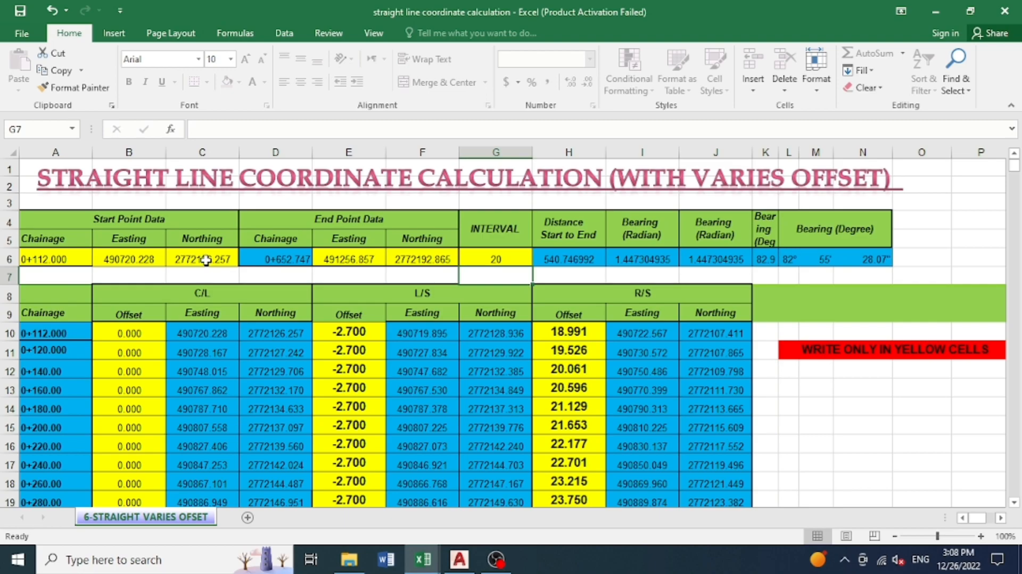
Compare the POINT-1 and POINT-2 coordinates in the AutoCAD drawing with the start and end point data in the Excel worksheet.
click(458, 563)
scroll(246, 352, up, 3)
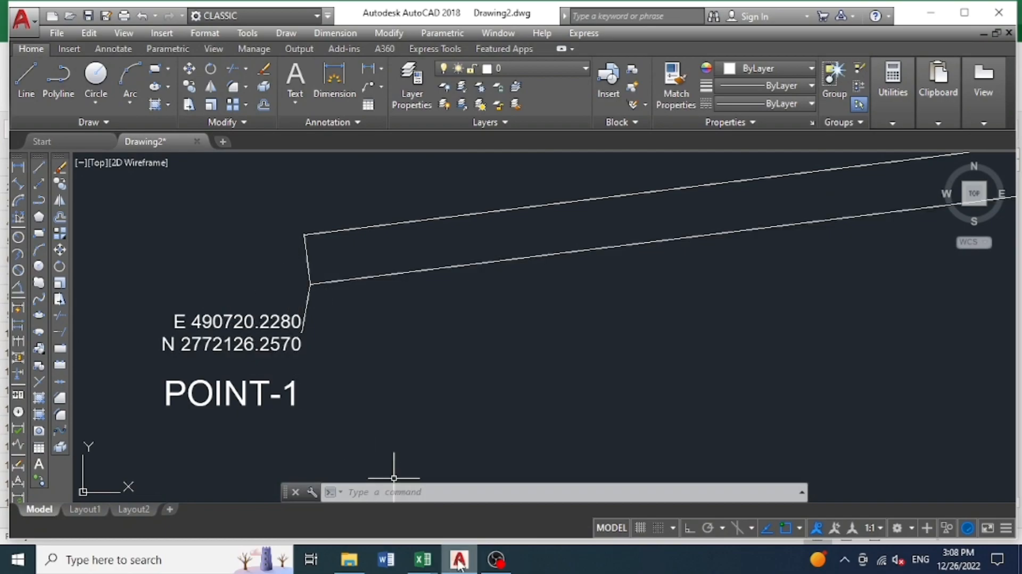
mouse_move(423, 559)
click(472, 455)
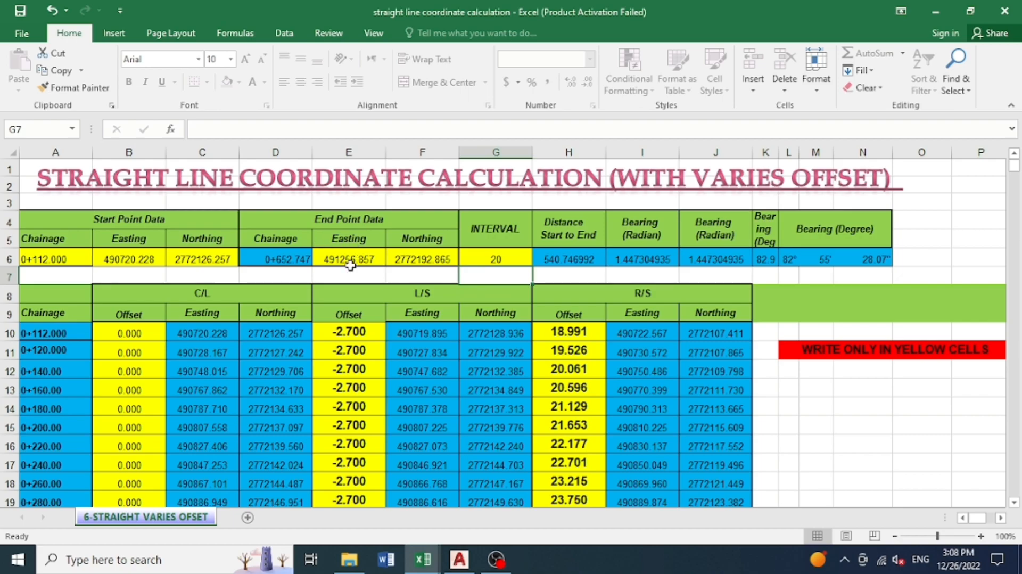
click(459, 562)
scroll(213, 284, down, 3)
scroll(519, 303, down, 2)
scroll(603, 287, up, 2)
scroll(603, 287, up, 5)
scroll(612, 267, down, 2)
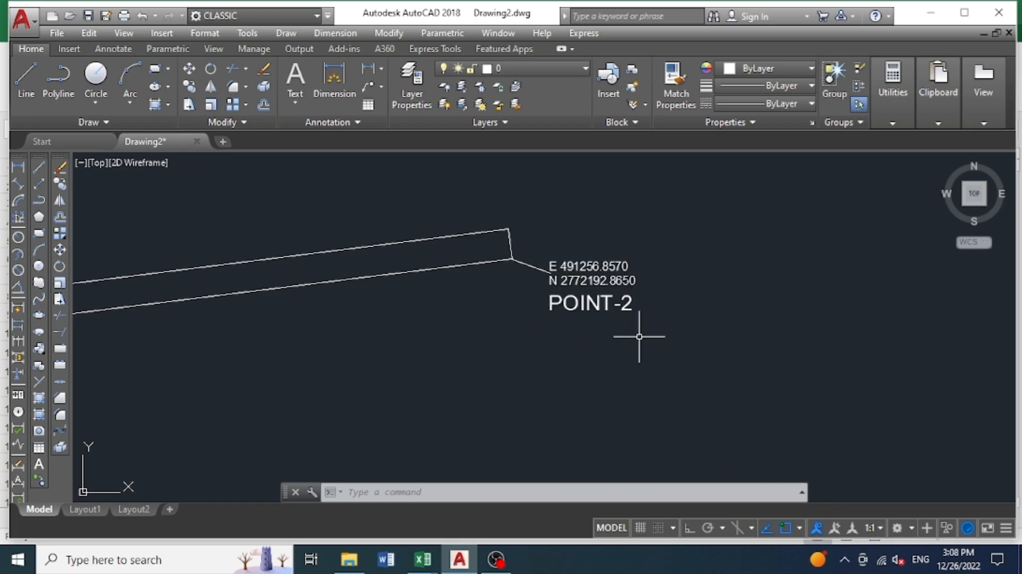
scroll(638, 267, down, 2)
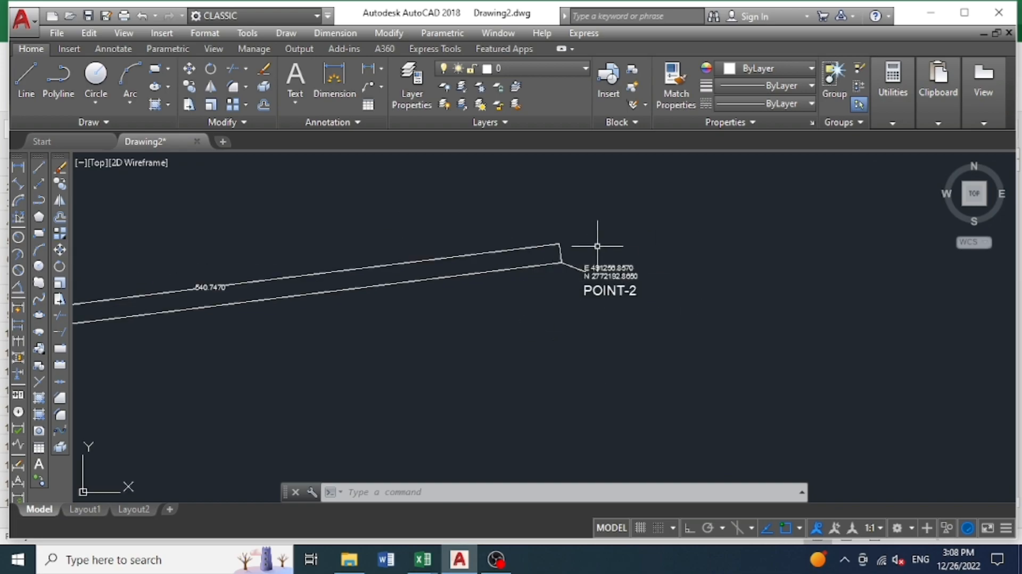
scroll(598, 240, down, 1)
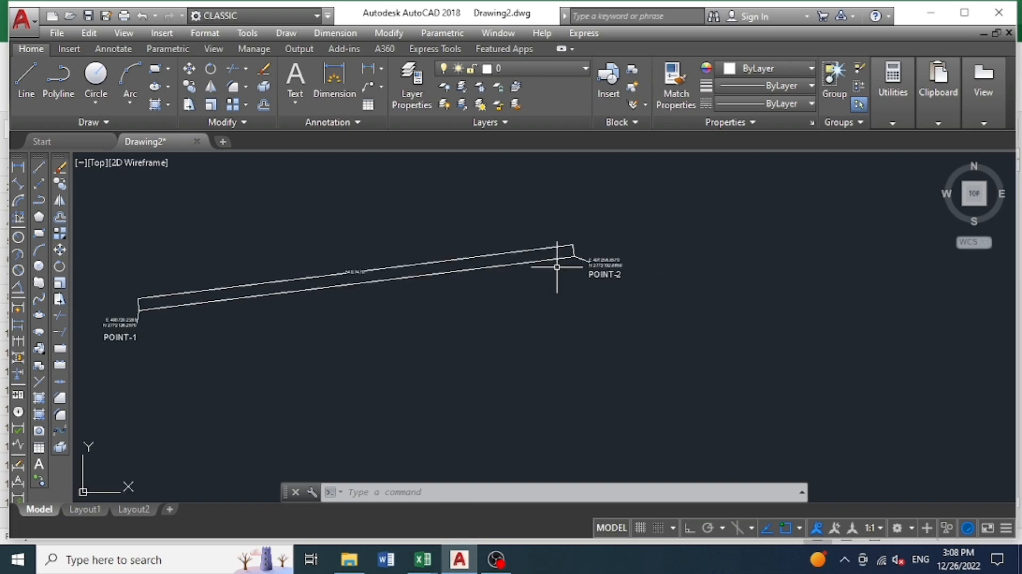
Erase the selected lower line running between POINT-1 and POINT-2 in the drawing.
click(348, 283)
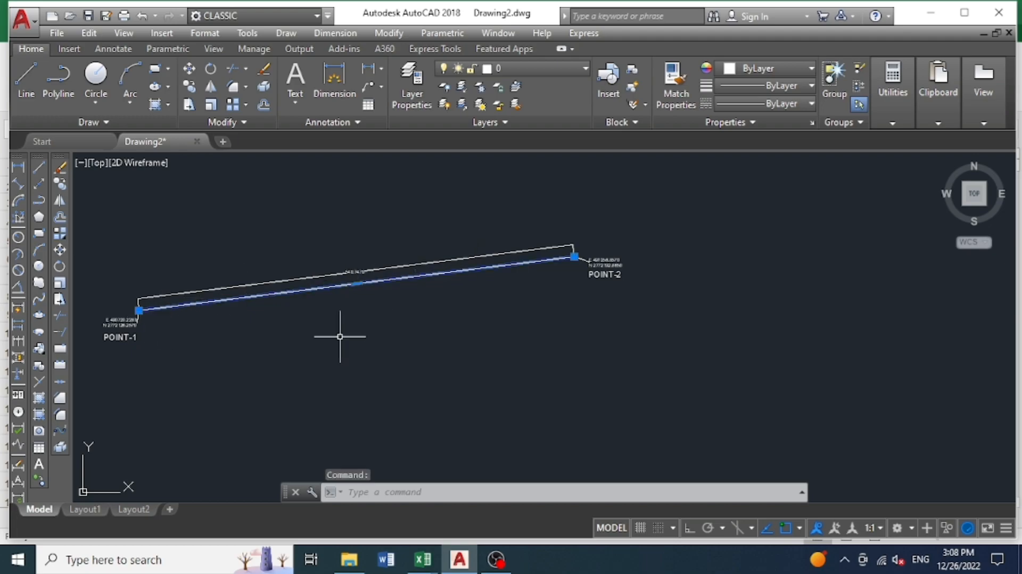
key(Delete)
key(Escape)
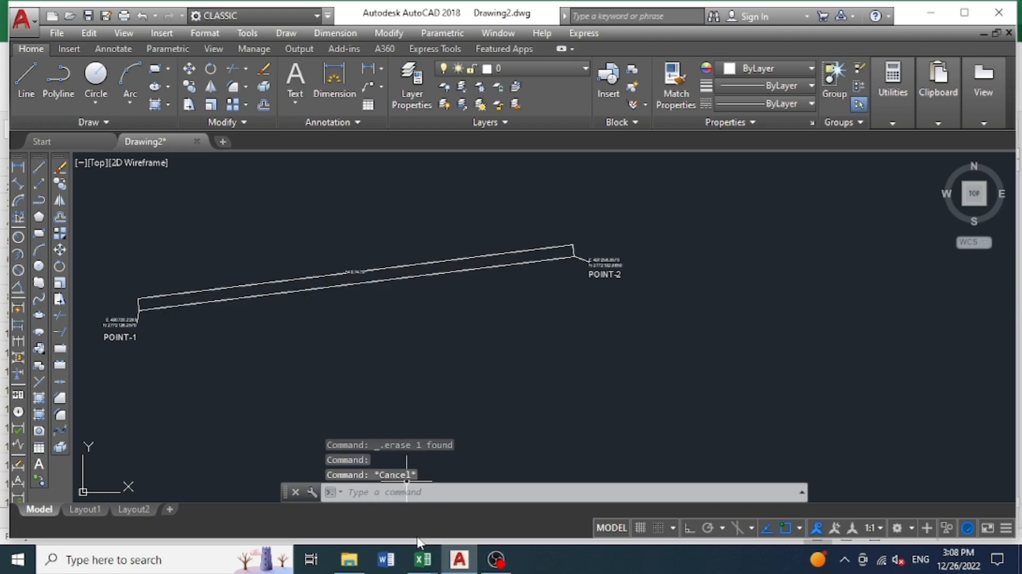
Switch to the straight line coordinate calculation workbook in Excel and set the interval in G6 to 10.
mouse_move(425, 560)
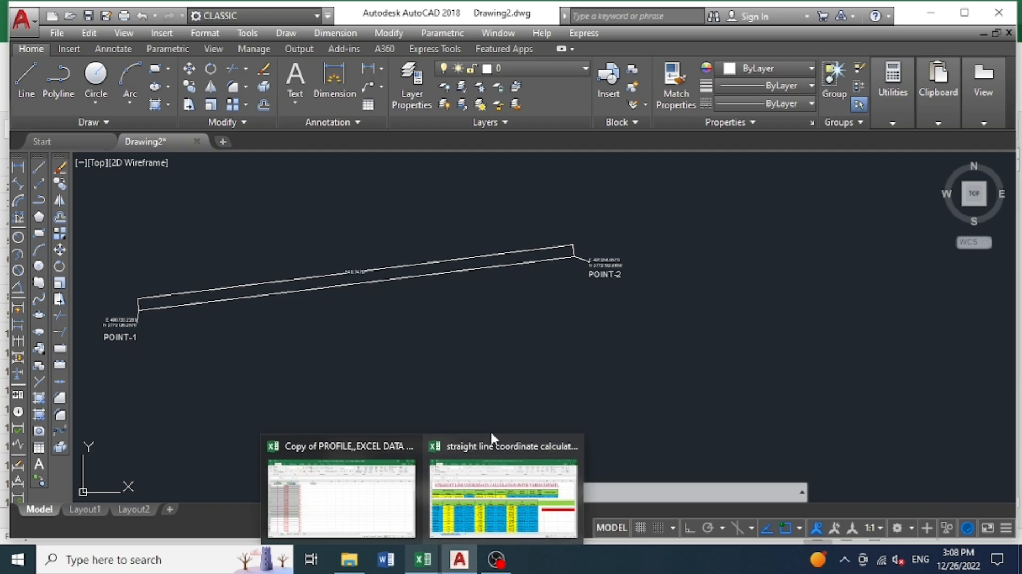
click(501, 442)
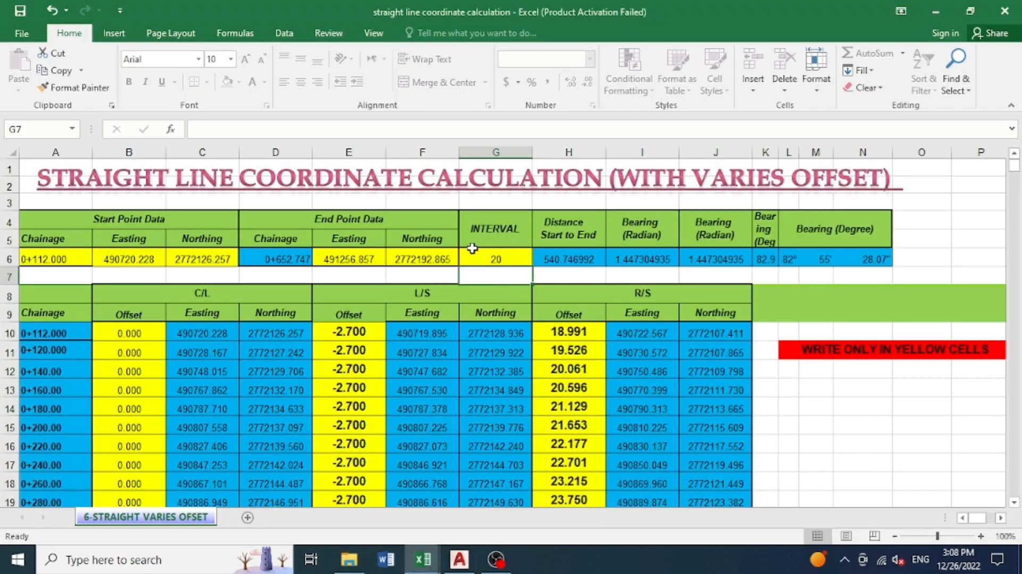
click(499, 257)
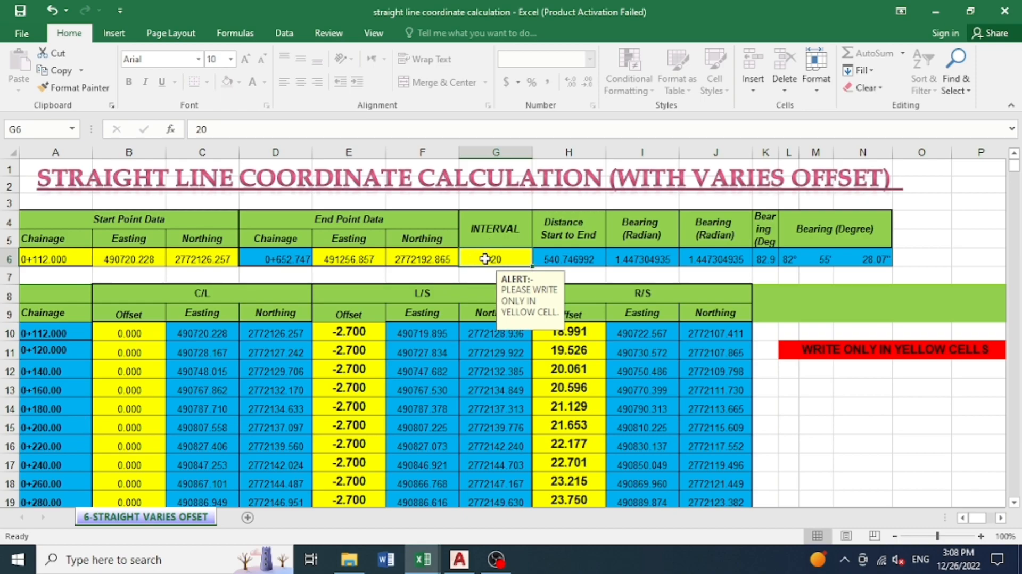
text(10)
key(Return)
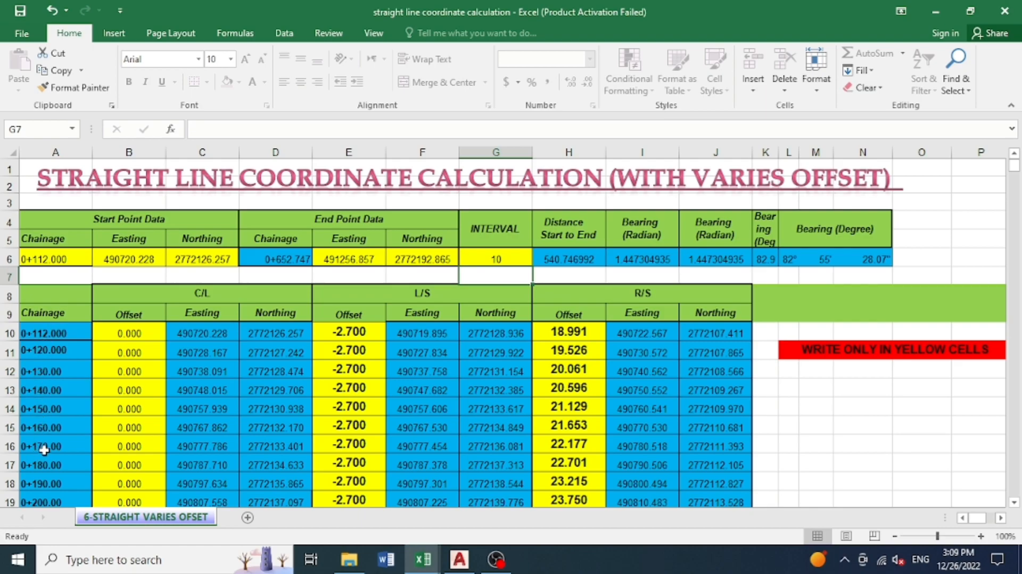
Set the interval in G6 back to 20.
click(515, 254)
text(2)
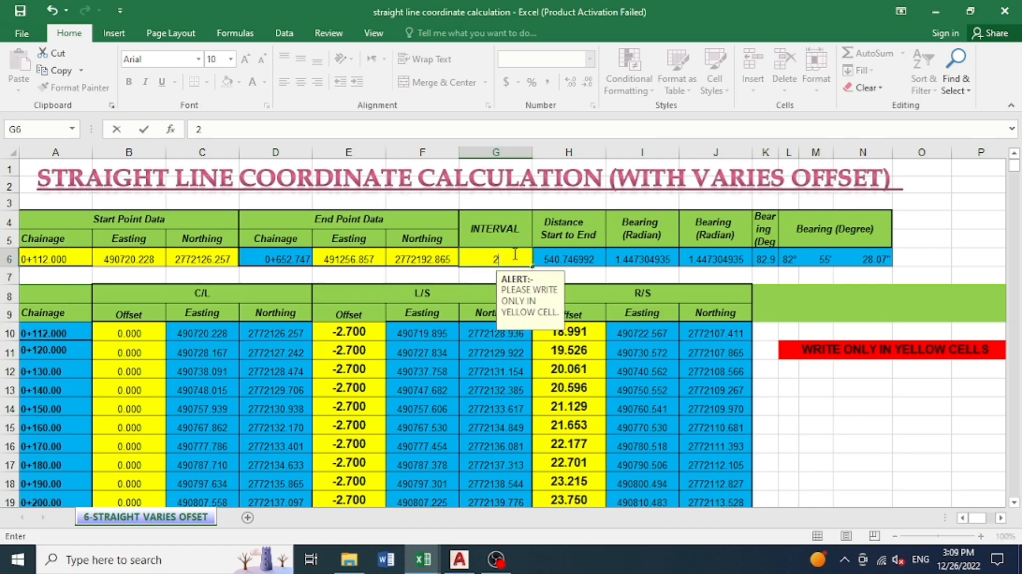
key(Return)
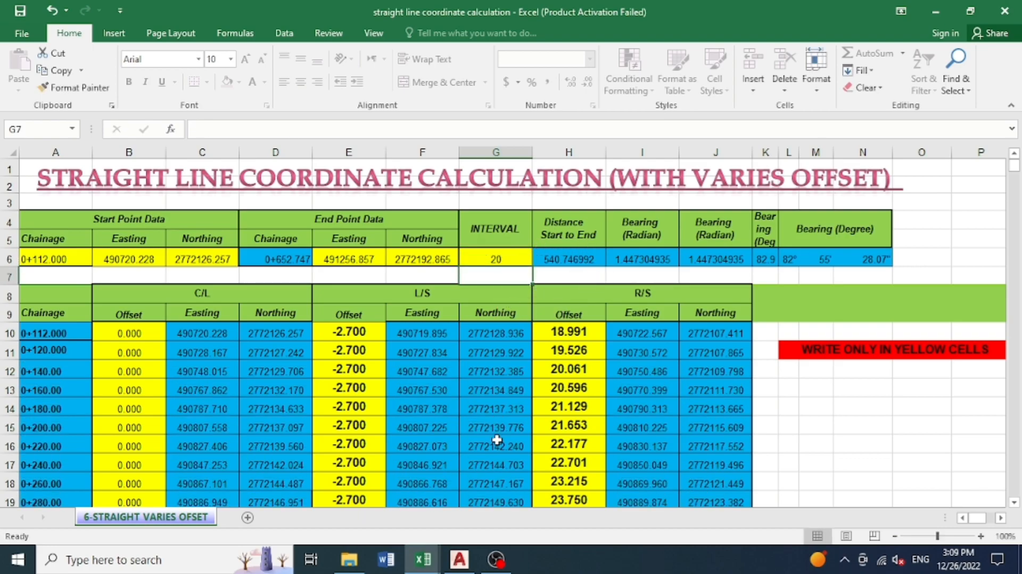
Compare the dimensioned line between the two points in AutoCAD with the distance and bearing values in the Excel worksheet.
click(460, 559)
scroll(332, 267, up, 4)
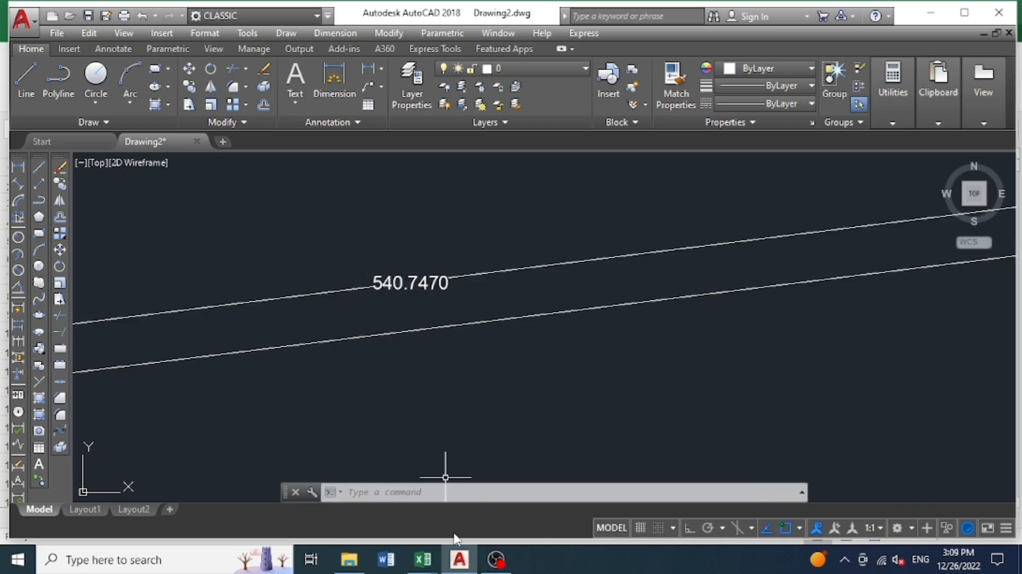
mouse_move(423, 559)
click(480, 451)
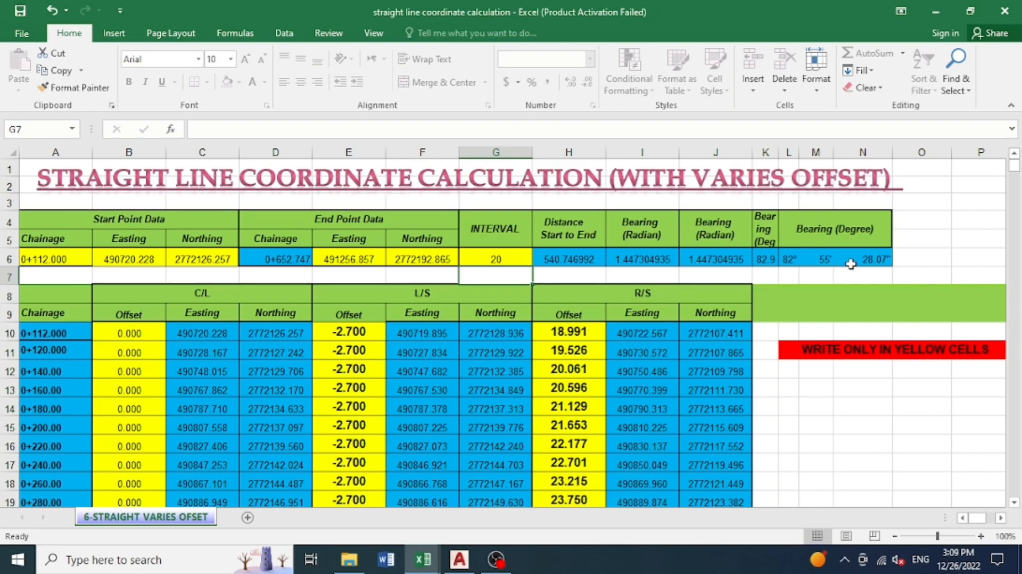
click(461, 562)
scroll(513, 297, down, 4)
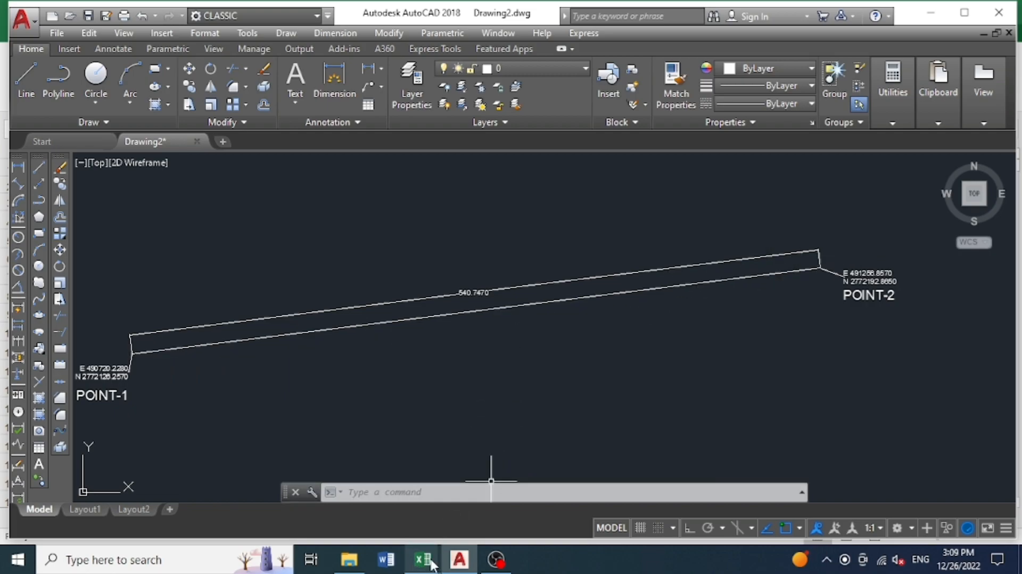
mouse_move(431, 564)
click(482, 462)
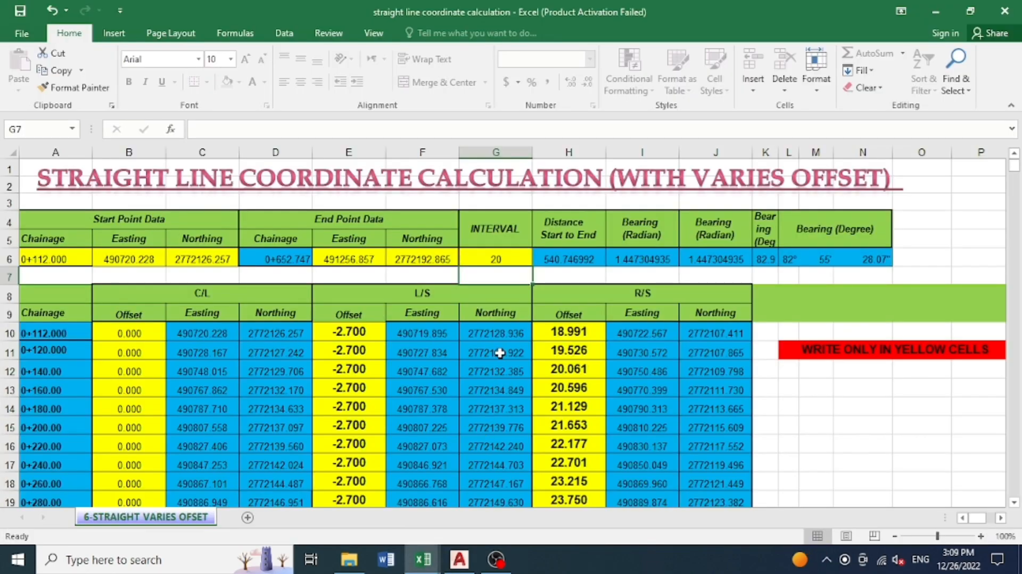
Set the first L/S offset in E10 to -5 and fill it down through E37.
scroll(548, 283, down, 1)
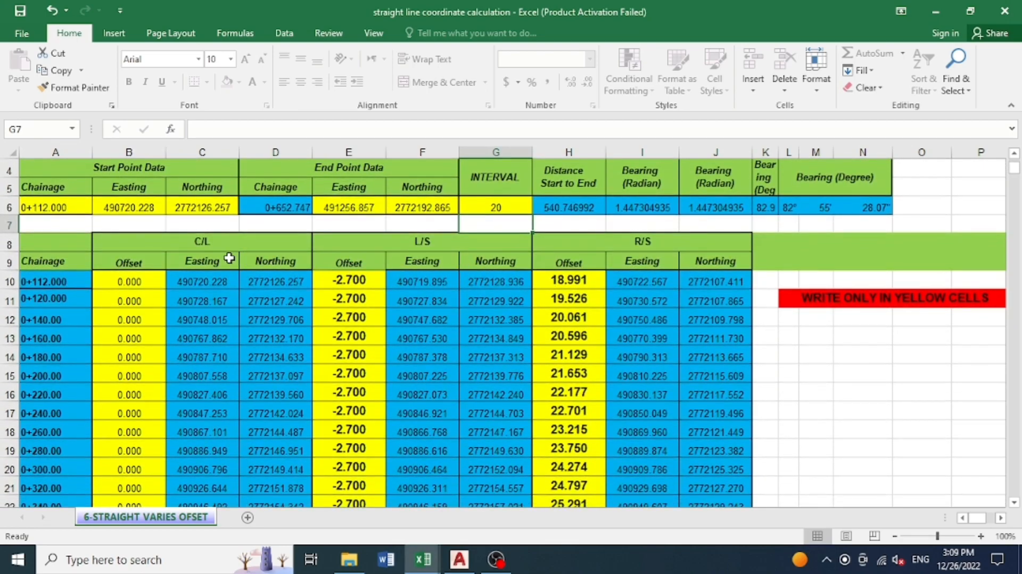
scroll(210, 262, down, 1)
scroll(207, 255, up, 1)
scroll(123, 284, down, 1)
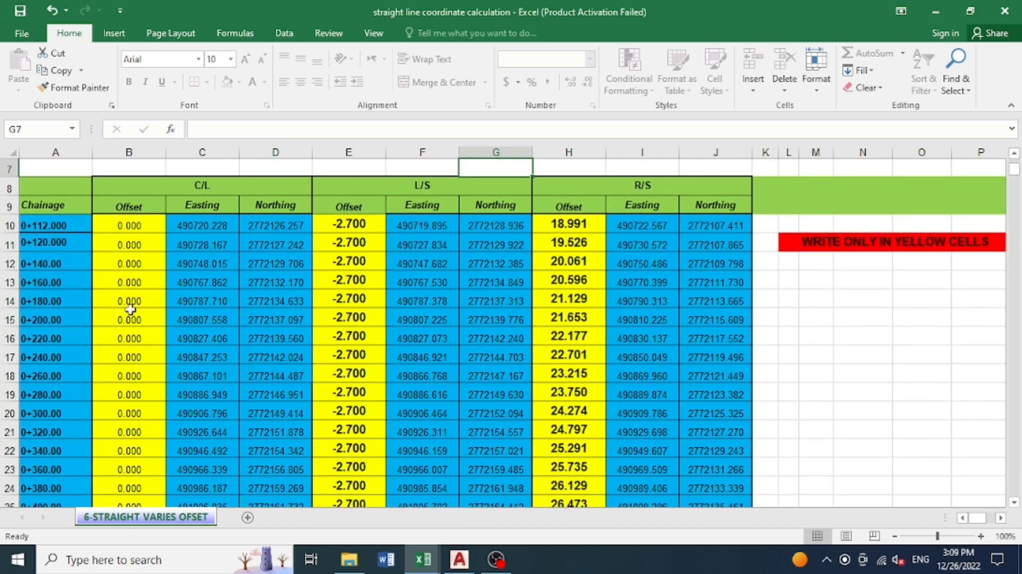
click(370, 223)
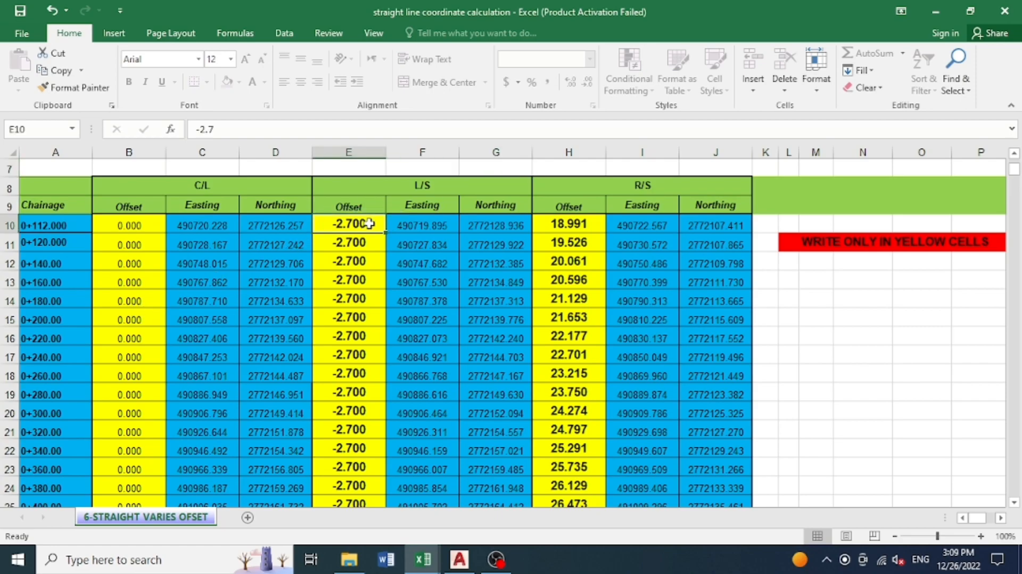
text(.5)
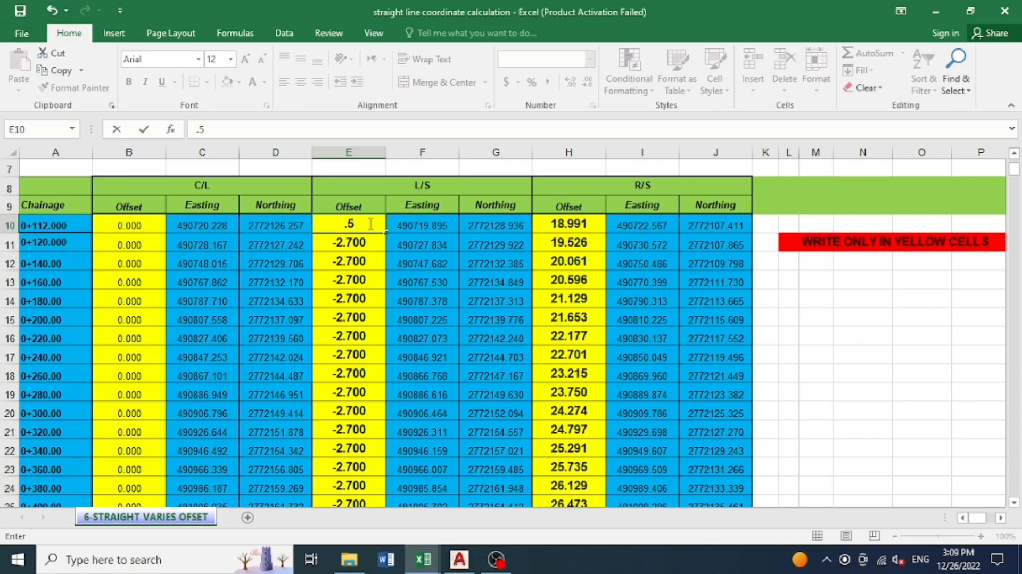
text(-5)
key(Return)
click(372, 223)
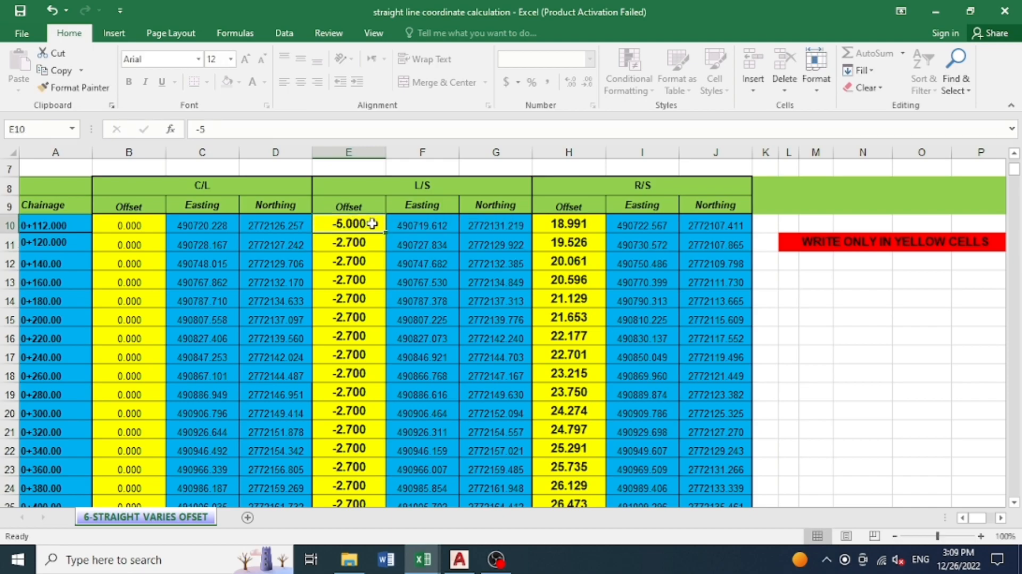
drag(385, 232, 377, 254)
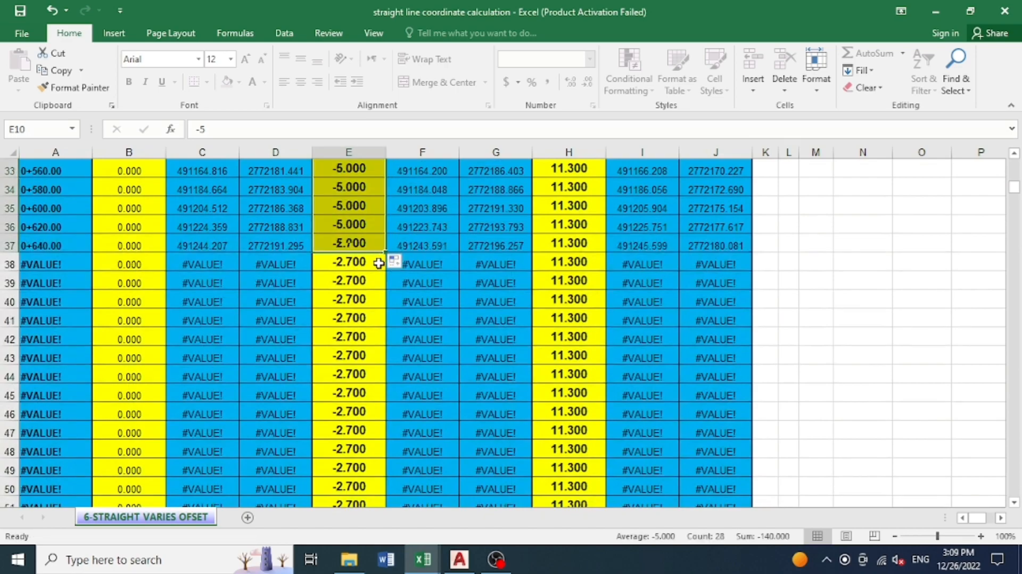
Examine the filled L/S offsets with their coordinates and the varying R/S offsets along the chainages.
scroll(497, 351, up, 9)
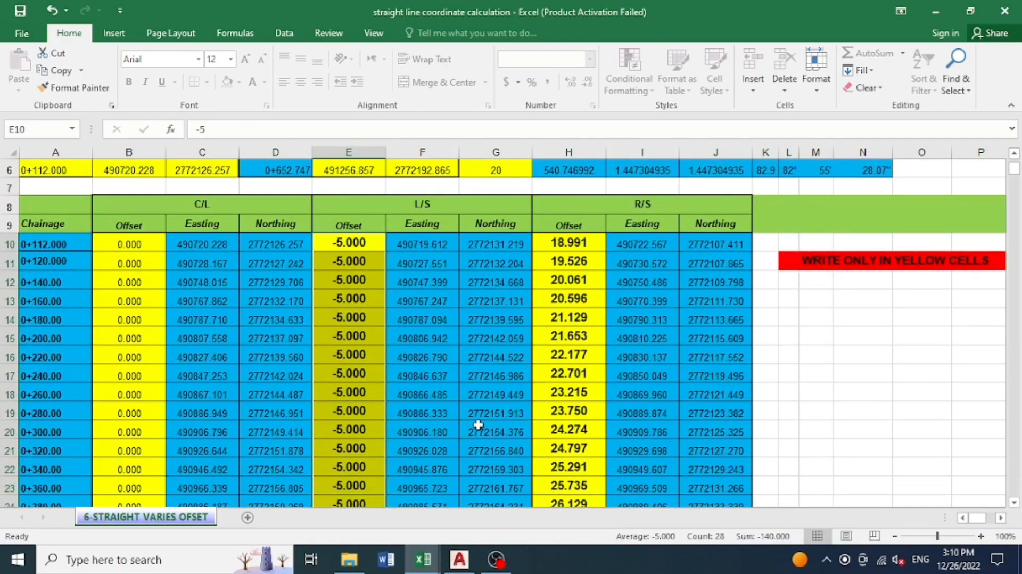
scroll(464, 324, down, 2)
scroll(469, 392, up, 1)
scroll(468, 391, up, 2)
scroll(466, 292, down, 1)
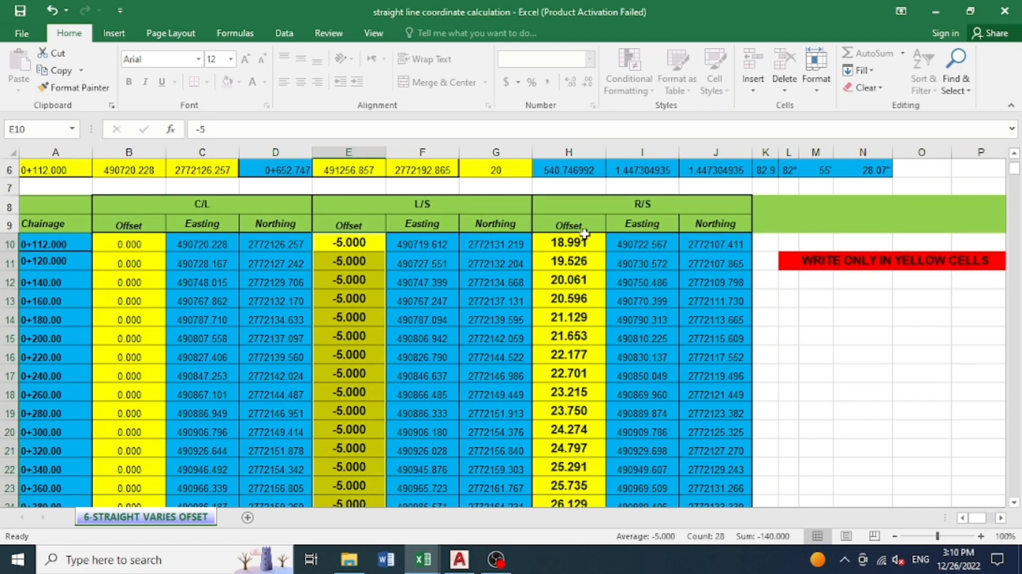
scroll(565, 223, down, 1)
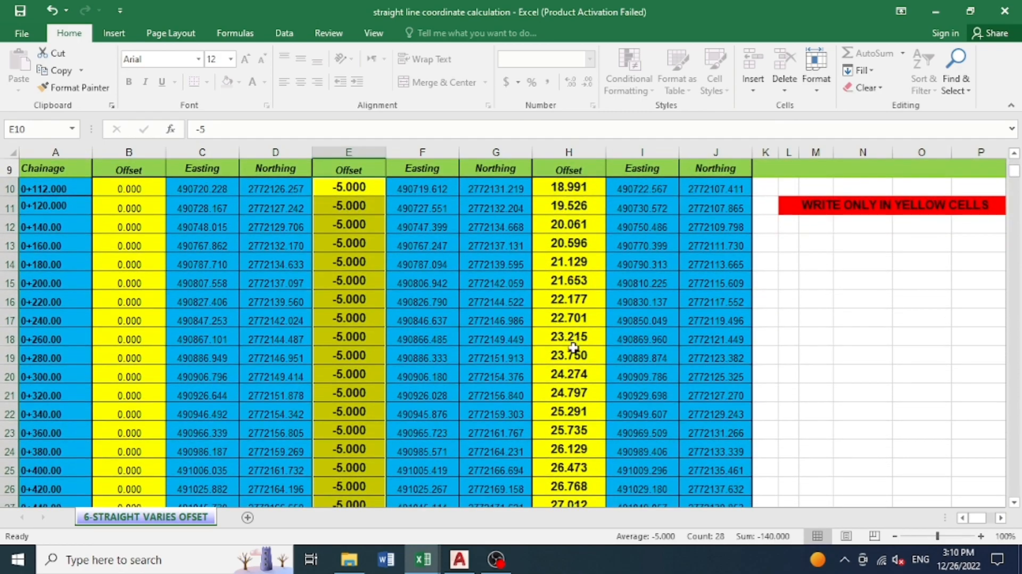
scroll(555, 485, down, 3)
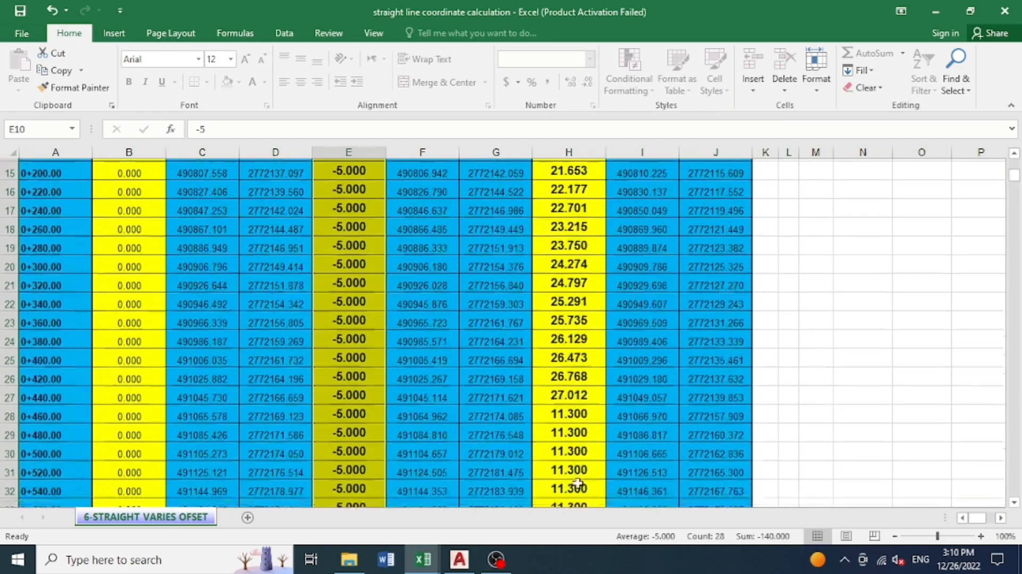
scroll(489, 471, up, 6)
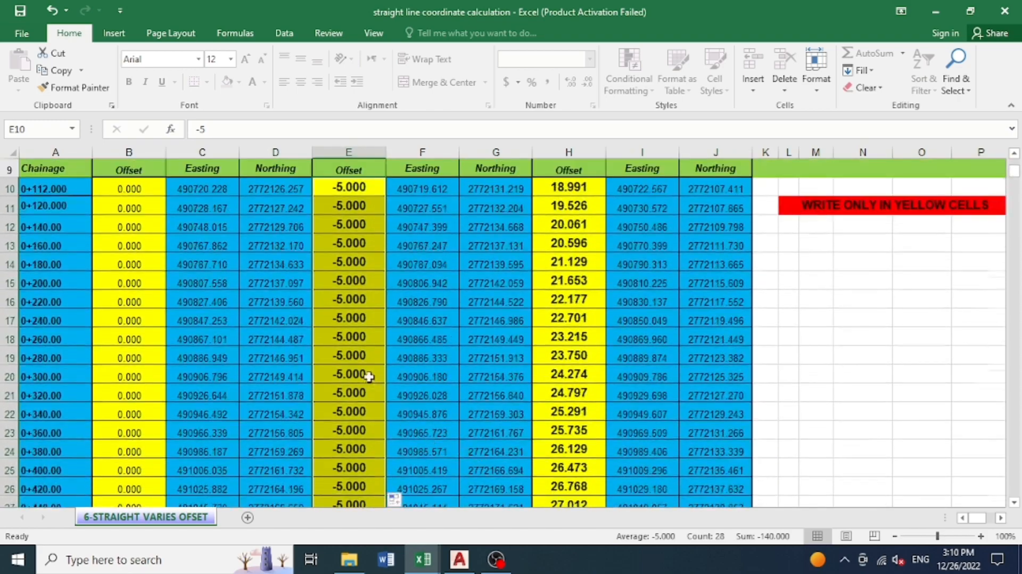
Set the L/S offset to 10 at chainage 0+140 (E12) and to 12 at chainage 0+260 (E18).
scroll(369, 375, down, 2)
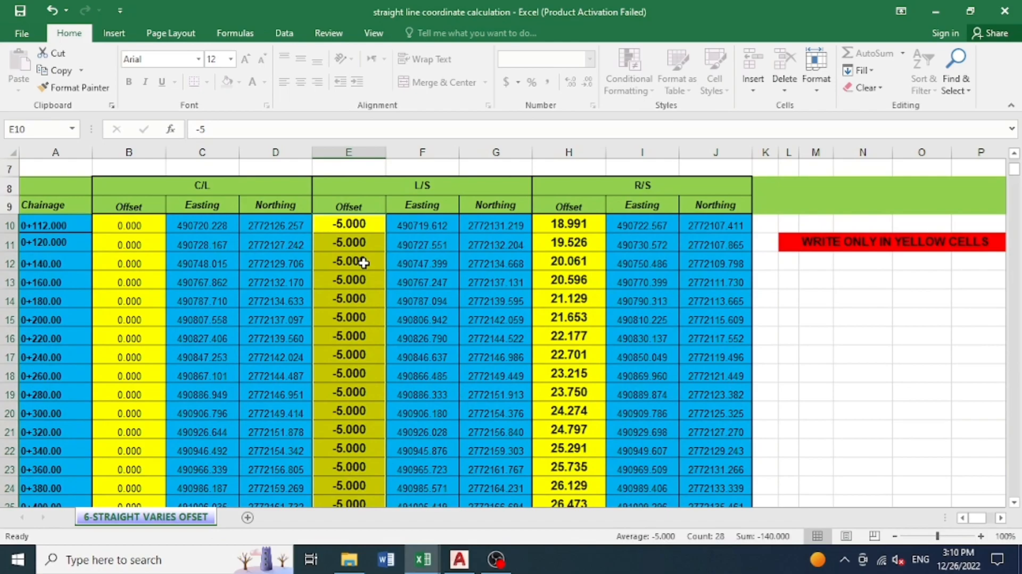
click(364, 263)
text(1)
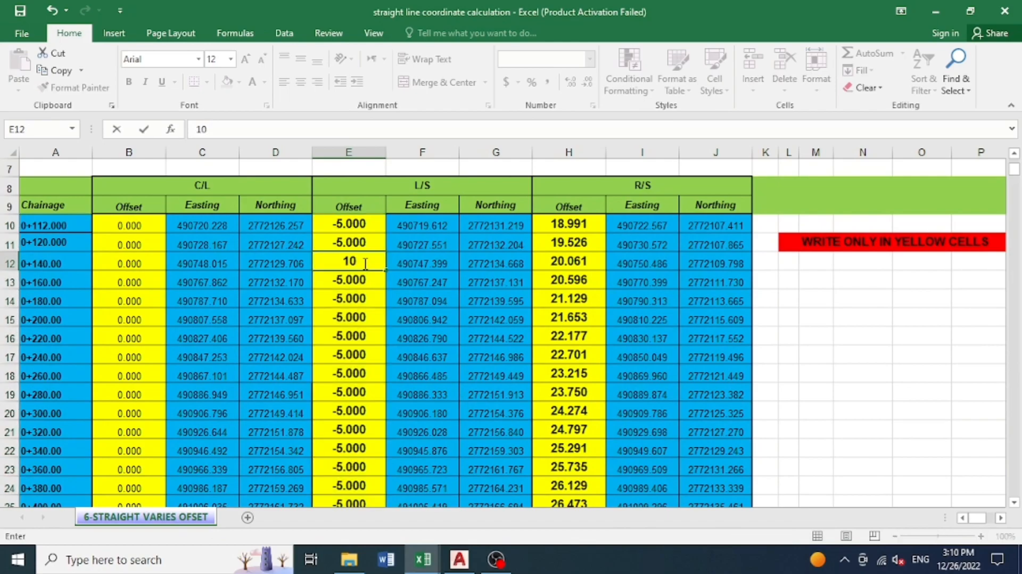
text(0)
key(Return)
click(371, 375)
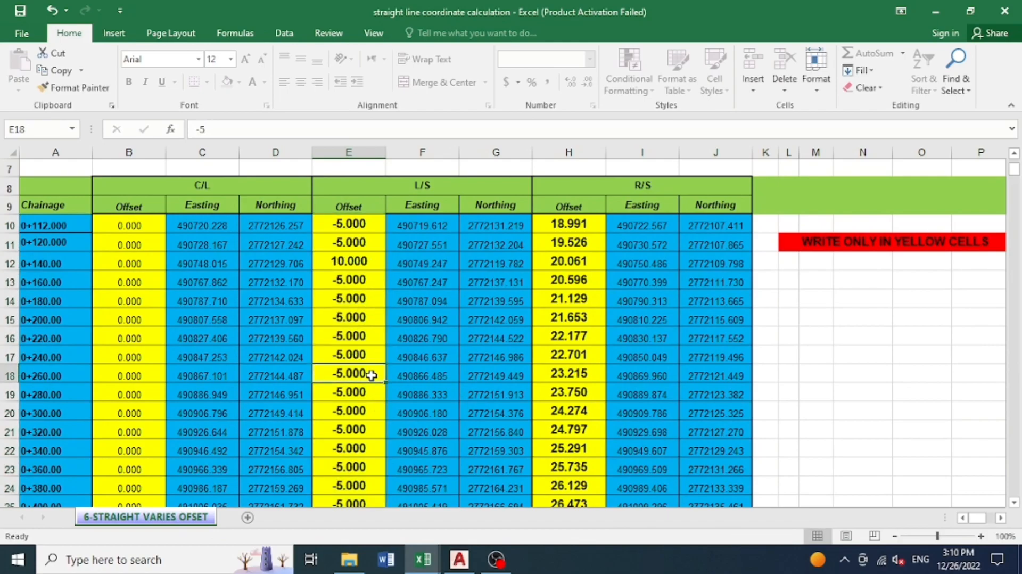
text(12)
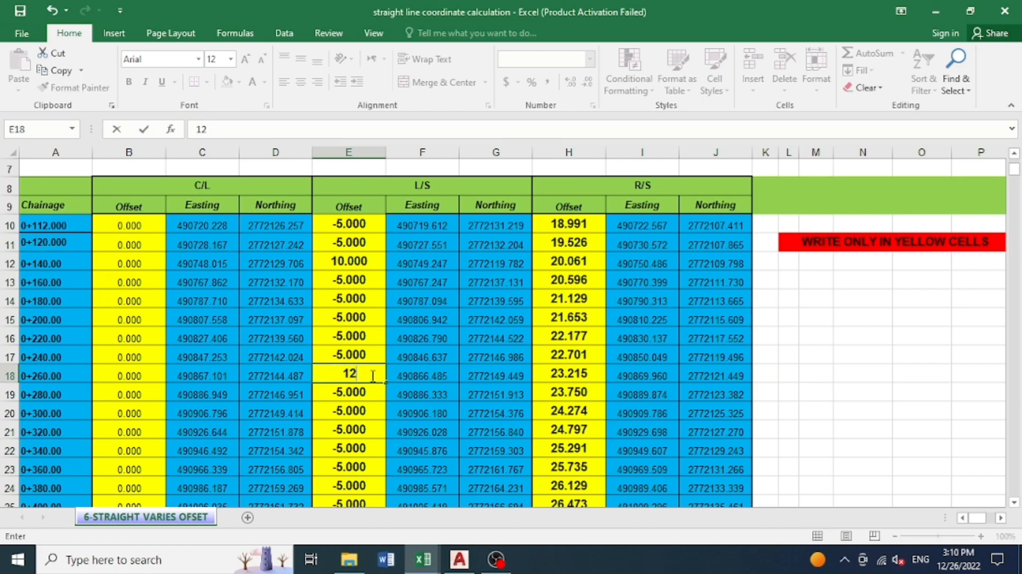
key(Return)
Set the L/S offset to 9 at chainage 0+360 (E23) and to 4 at chainage 0+480 (E29).
scroll(370, 356, down, 2)
click(358, 355)
text(9)
key(Return)
scroll(359, 355, down, 1)
scroll(358, 355, down, 1)
click(354, 415)
text(4)
key(Return)
Set the L/S offset to -4 at chainage 0+480 (E29) and to -9 at chainage 0+360 (E23).
click(345, 413)
double_click(335, 412)
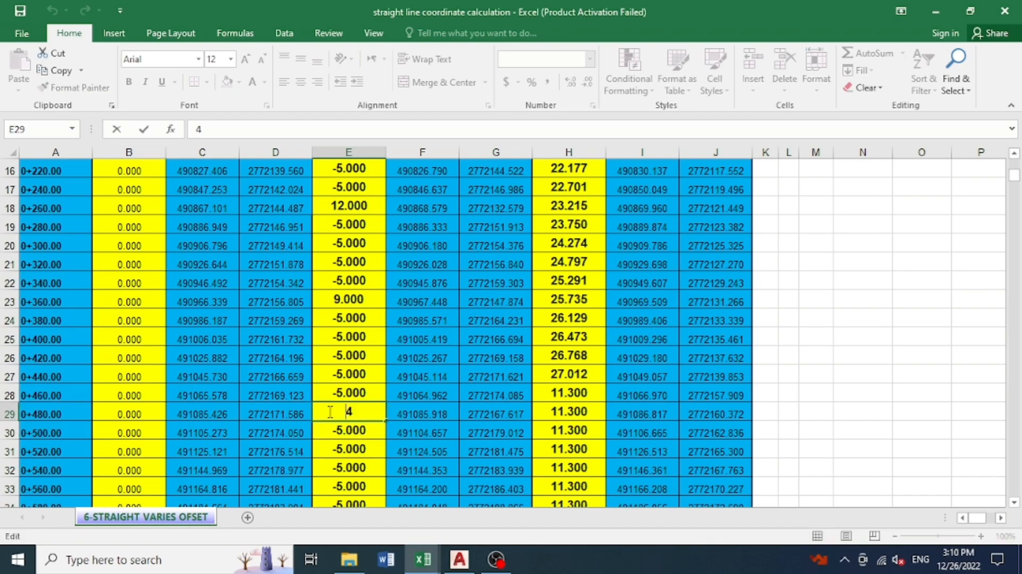
key(Escape)
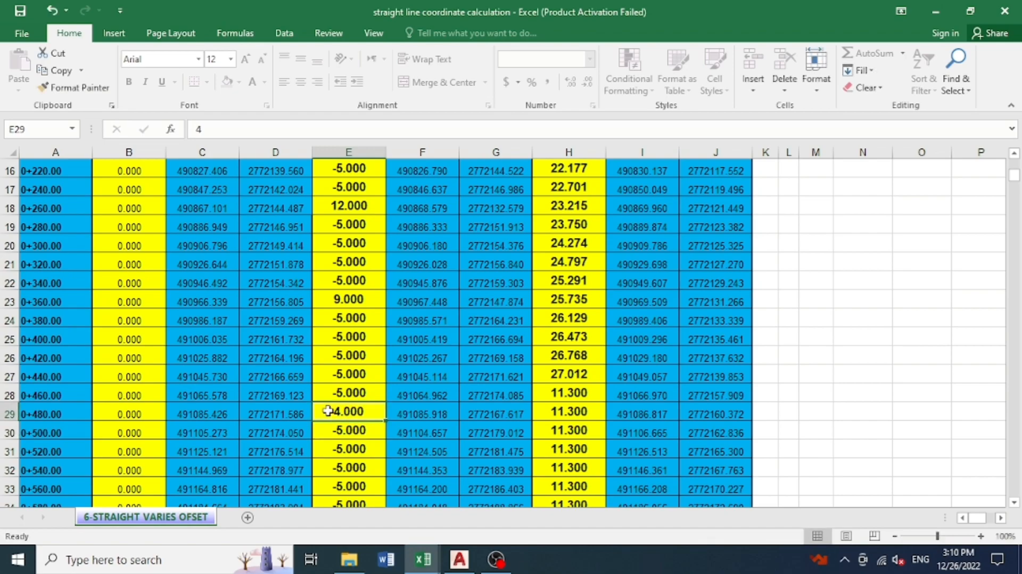
text(-)
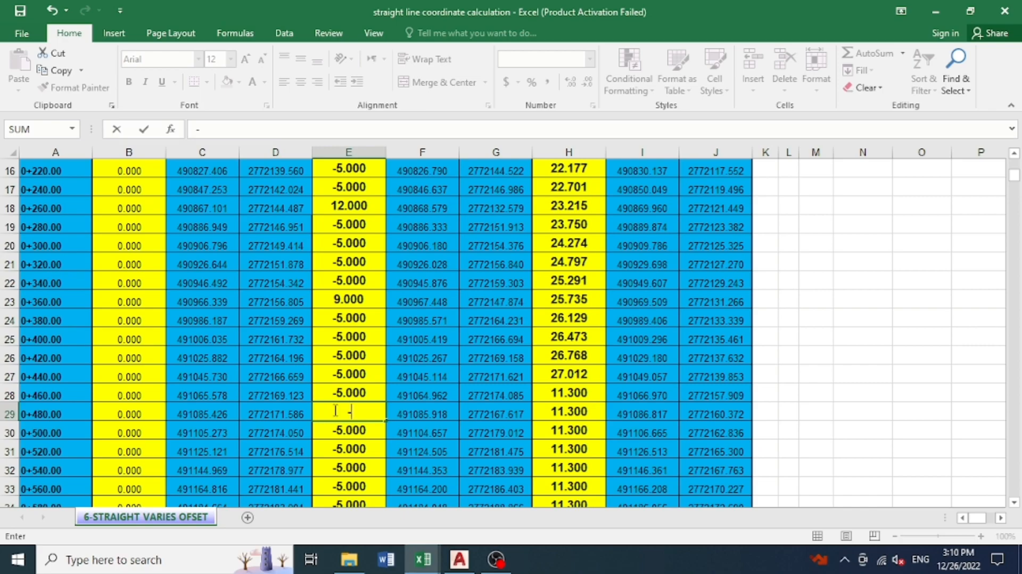
key(Return)
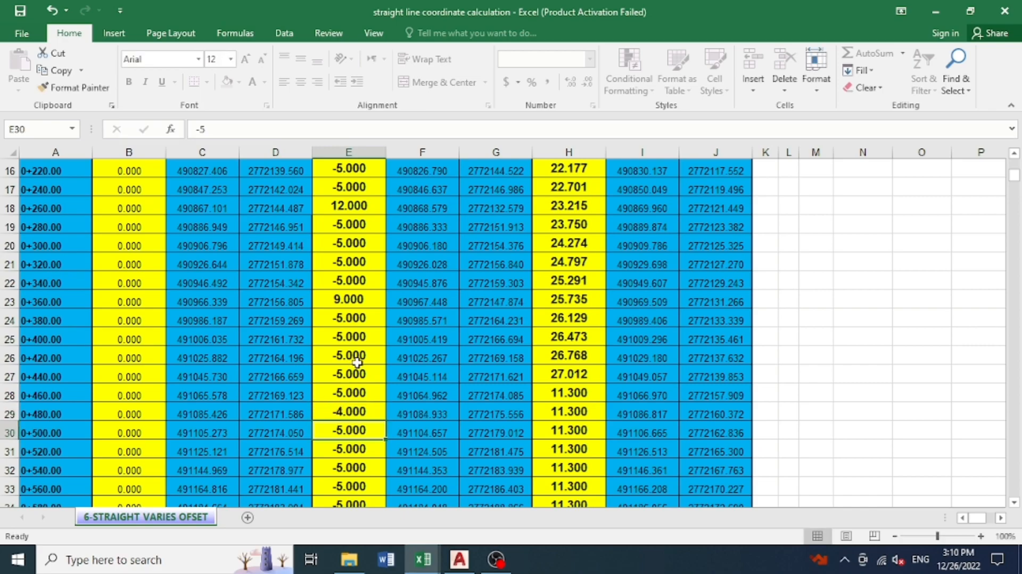
click(330, 303)
text(-9)
key(Return)
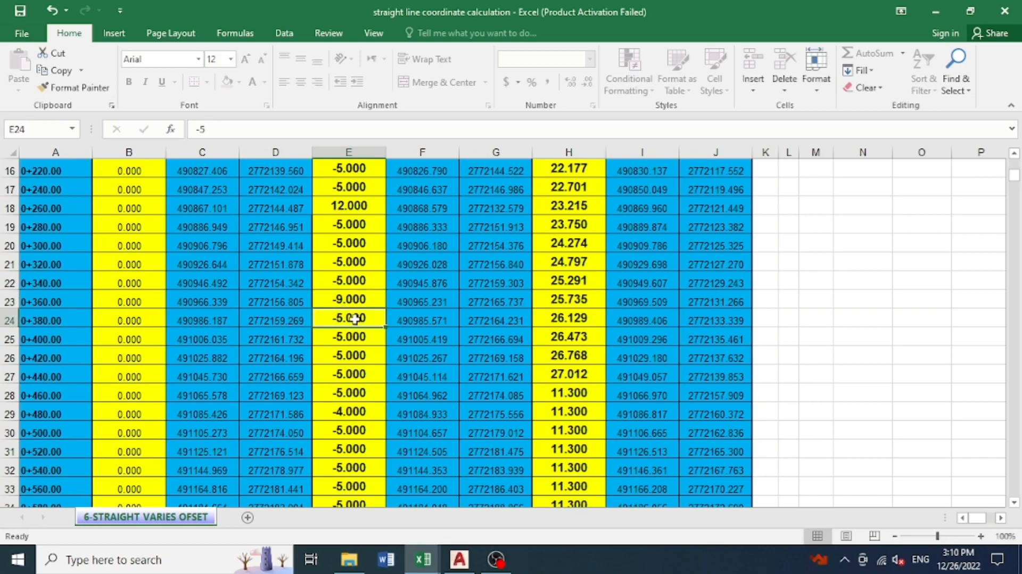
Set the L/S offset to -12 at chainage 0+260 (E18) and to -10 at chainage 0+140 (E12).
scroll(355, 318, up, 1)
scroll(368, 332, up, 1)
click(331, 320)
text(-12)
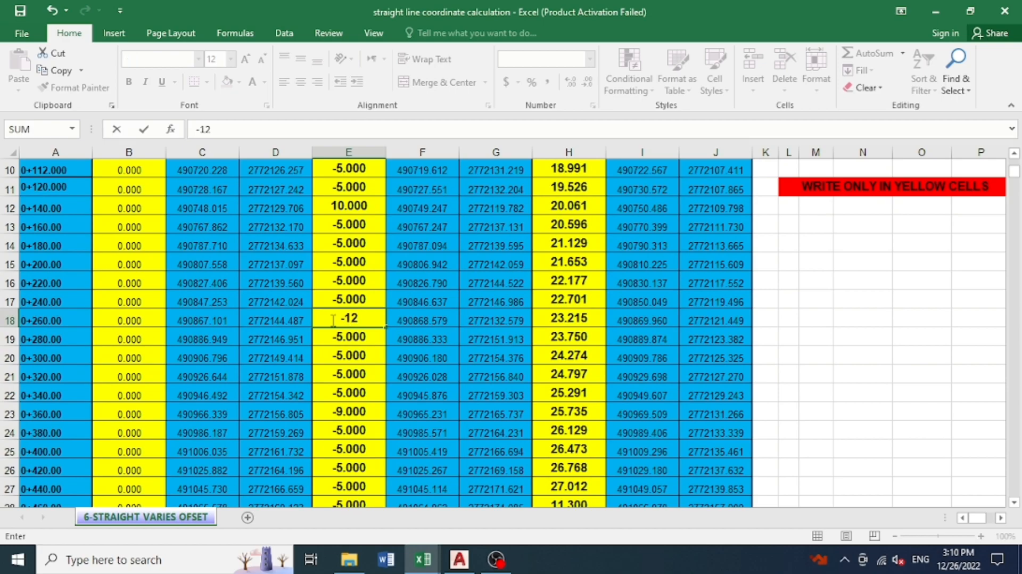
key(Return)
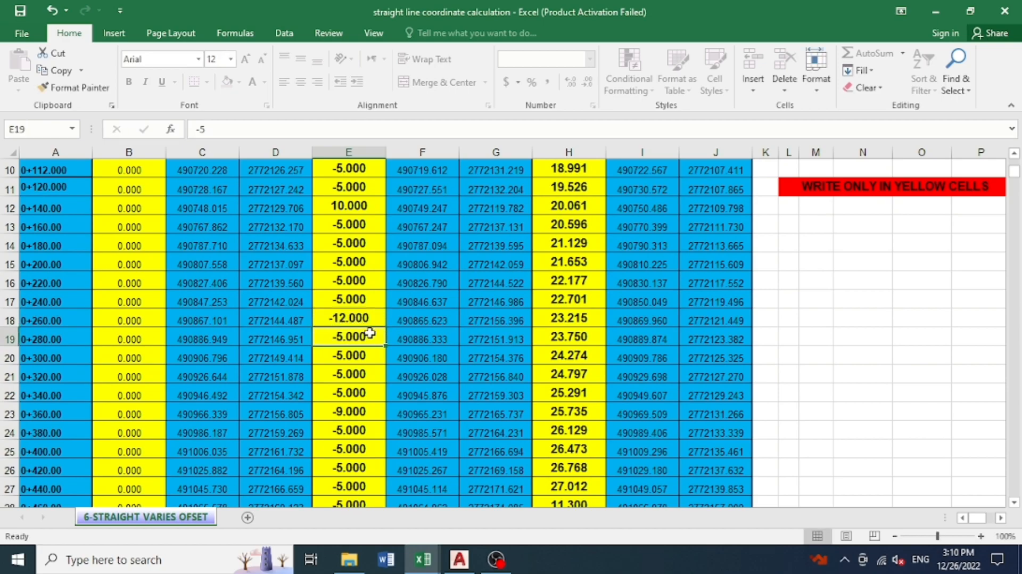
scroll(367, 331, up, 1)
click(330, 264)
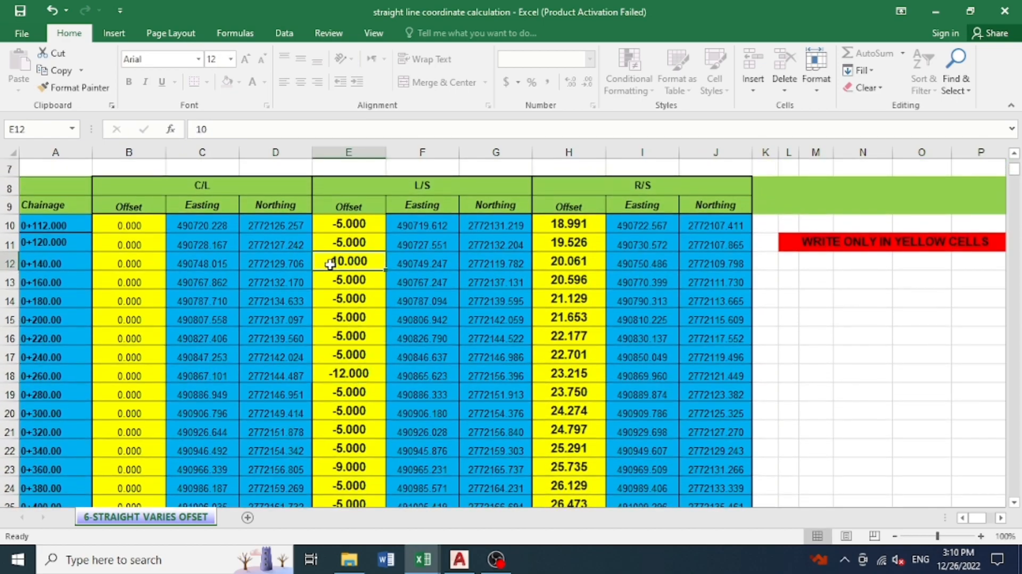
text(-)
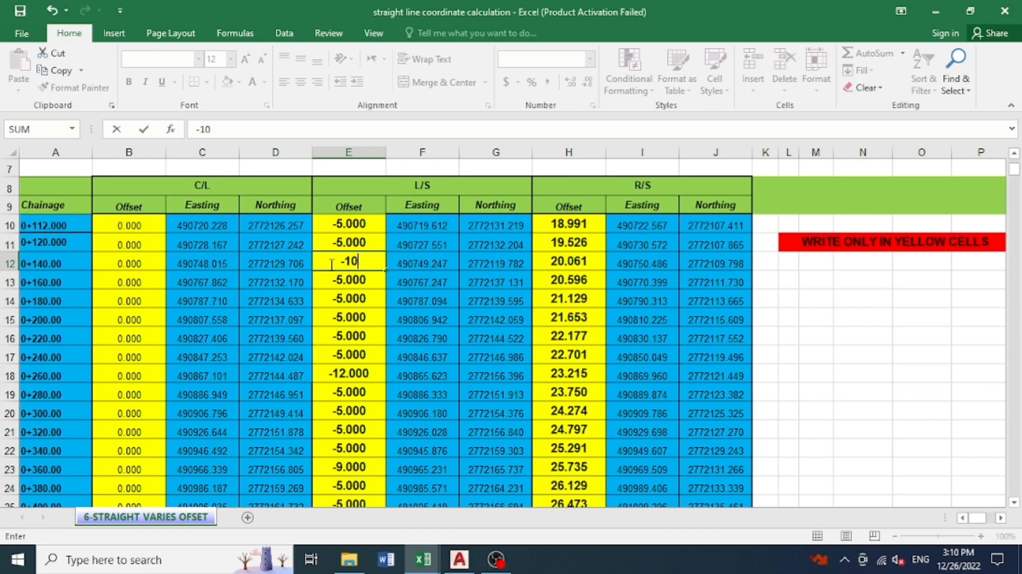
text(10)
key(Return)
Copy the C/L easting and northing coordinates in C10:D37, covering chainages 0+112 to 0+640.
scroll(352, 245, down, 4)
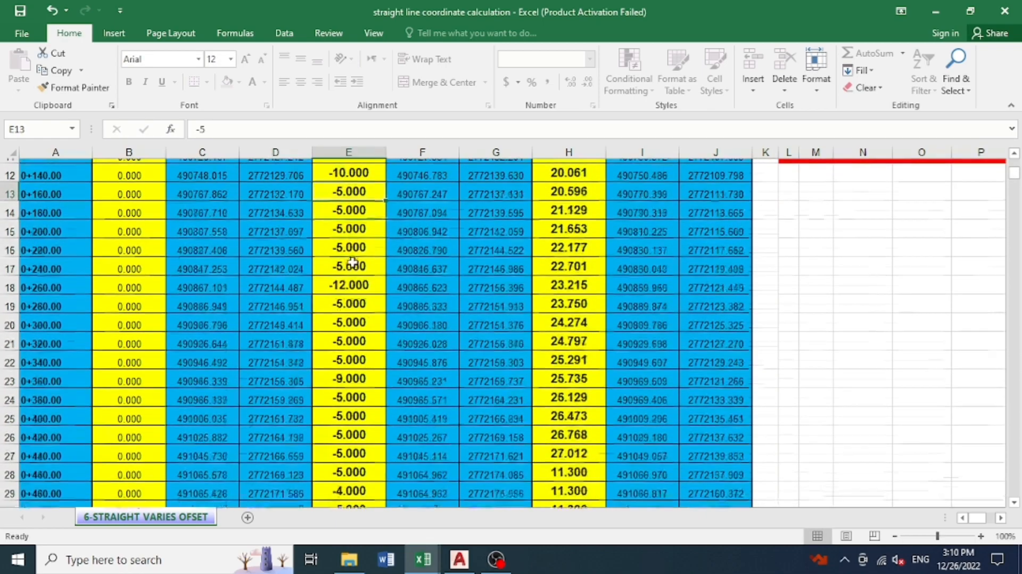
scroll(360, 423, up, 6)
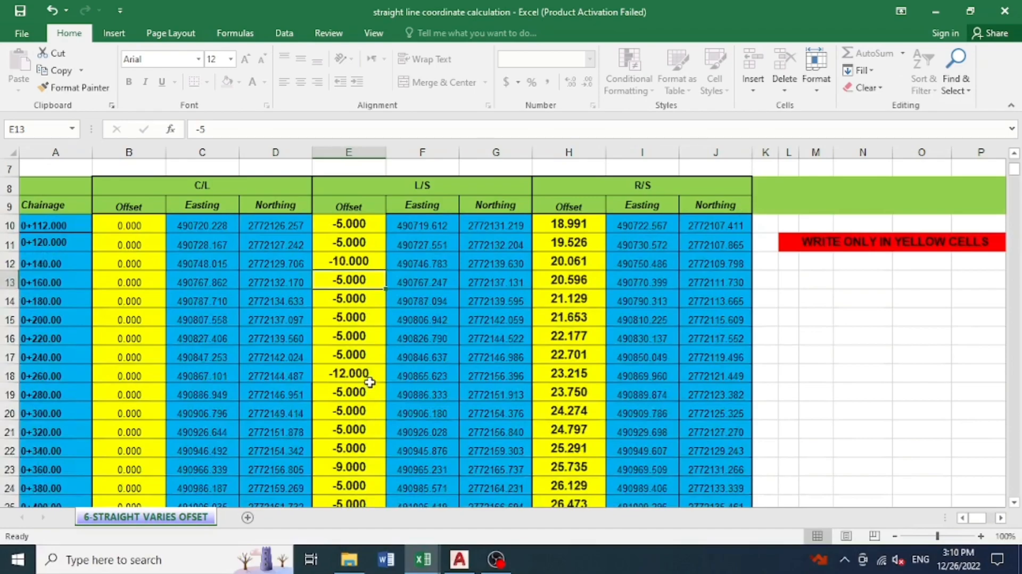
scroll(300, 282, down, 1)
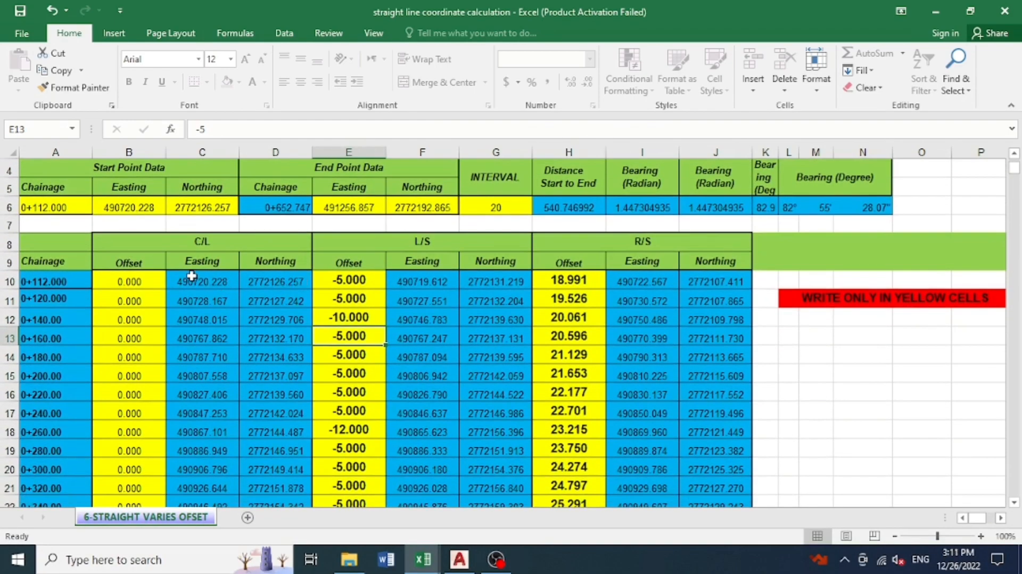
drag(181, 281, 241, 290)
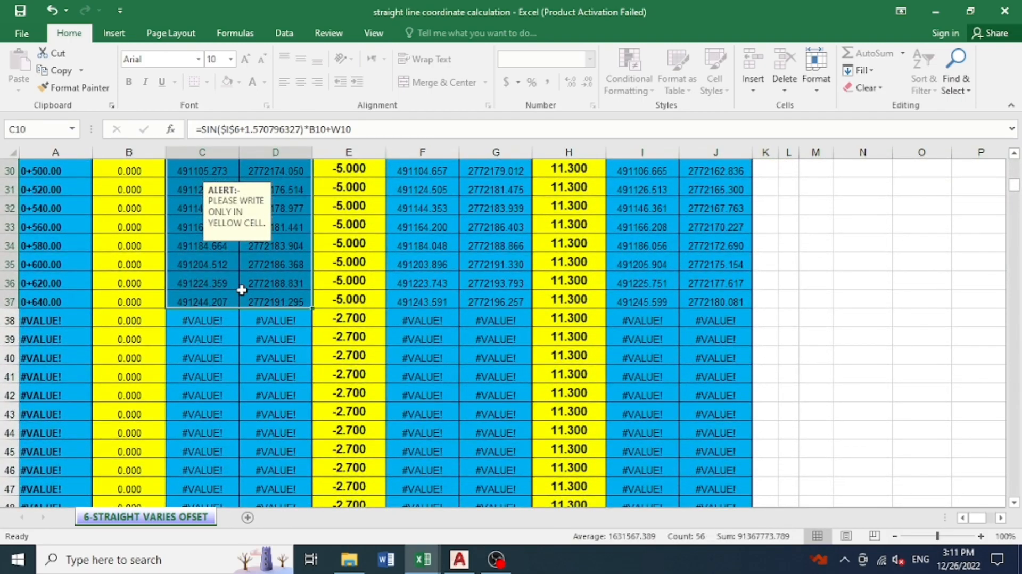
key(ctrl+c)
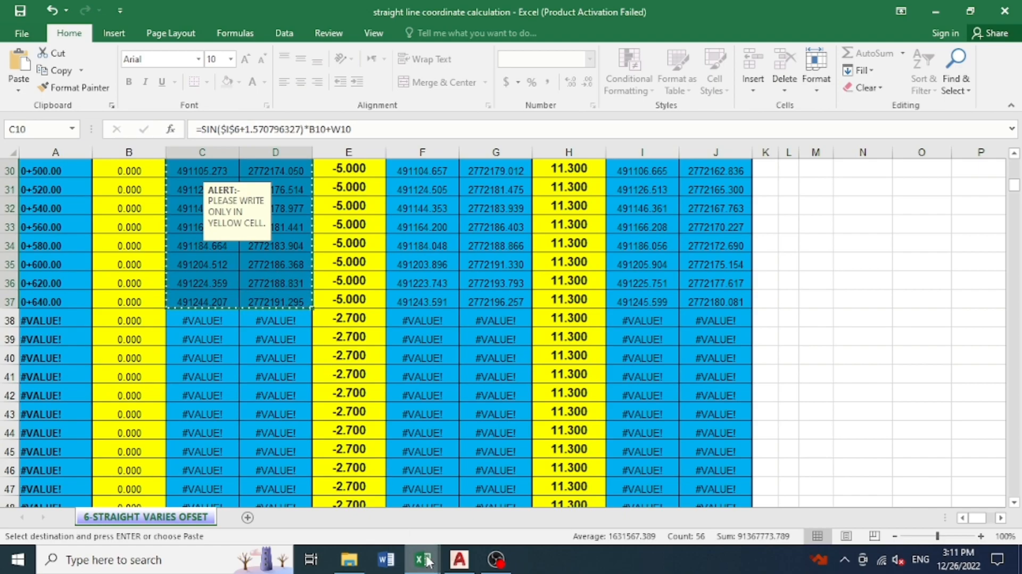
Paste the C/L coordinates as values from A2 in the PROFILE_EXCEL DATA TO AUTOCAD workbook, replacing existing data, and copy the combined coordinates C2:C29.
mouse_move(428, 561)
click(357, 456)
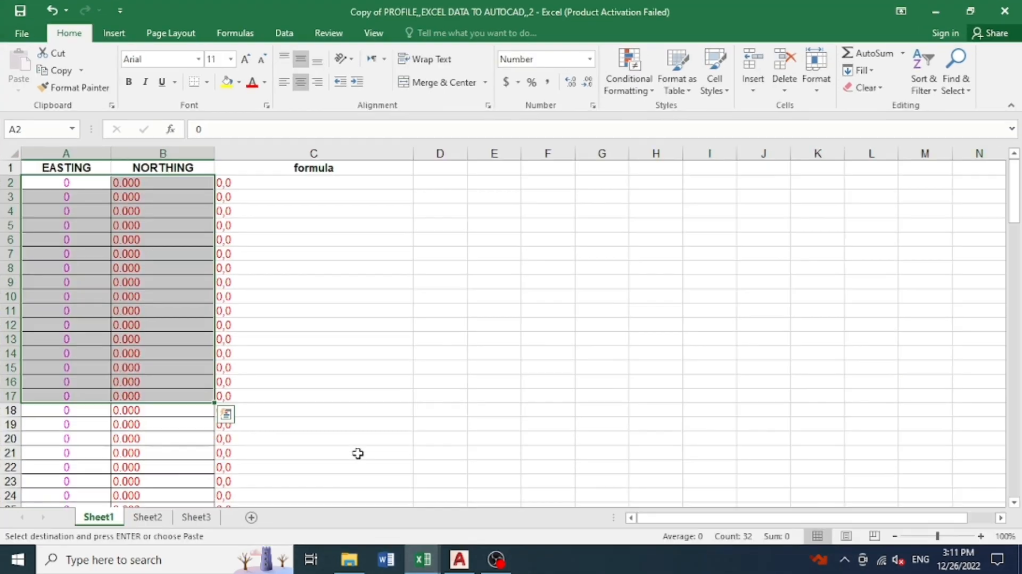
drag(40, 180, 160, 504)
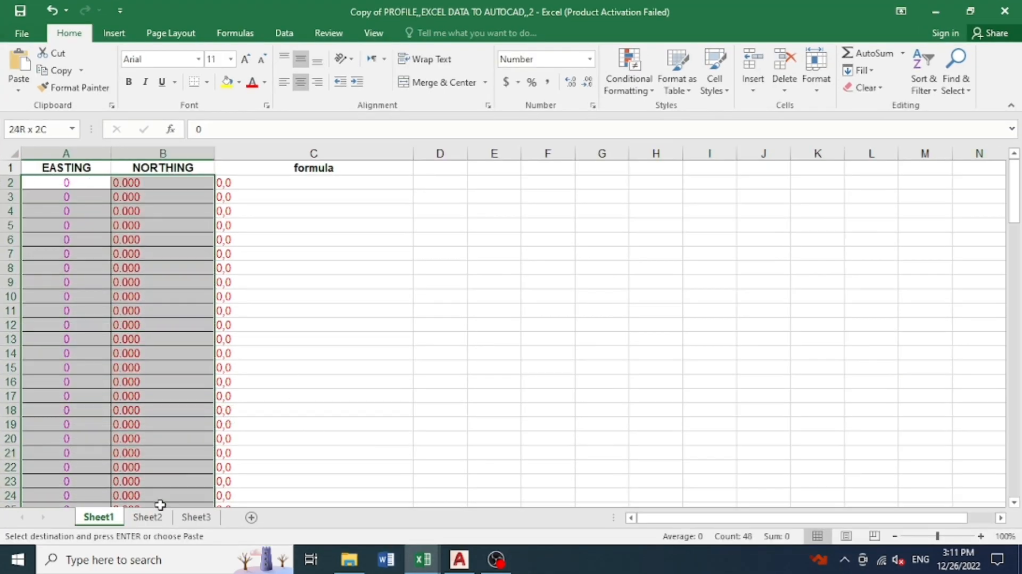
right_click(155, 238)
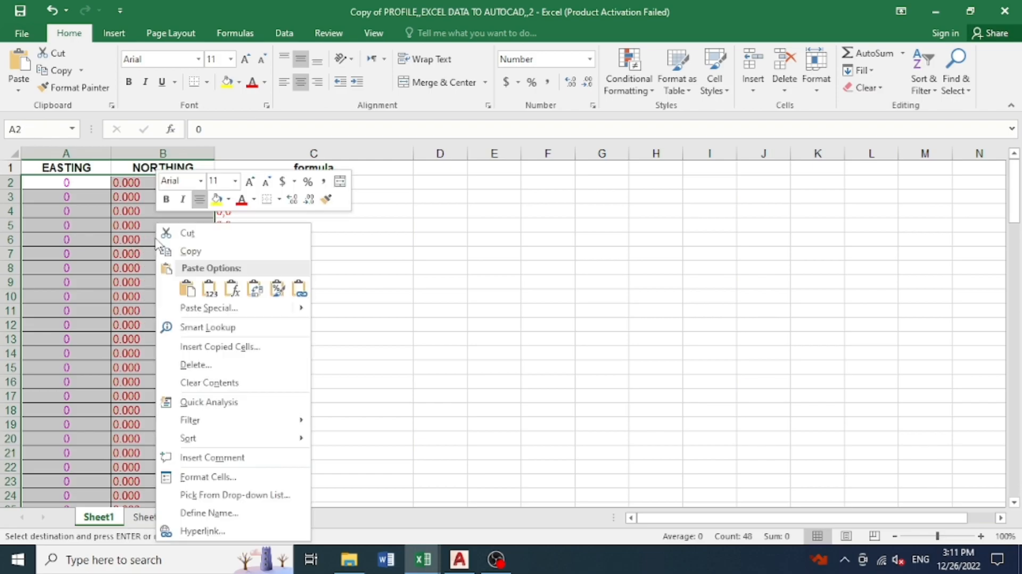
click(208, 294)
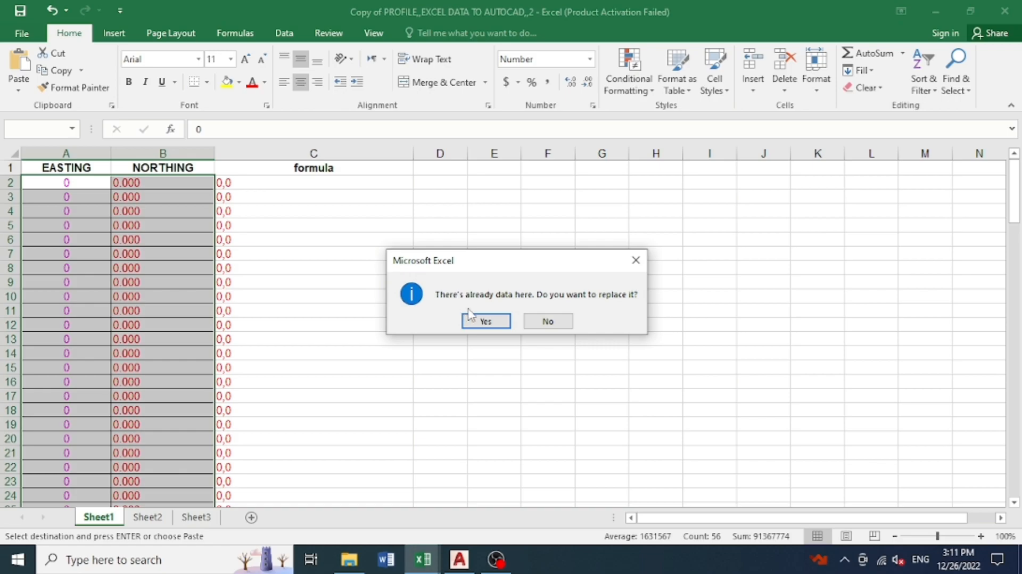
click(484, 320)
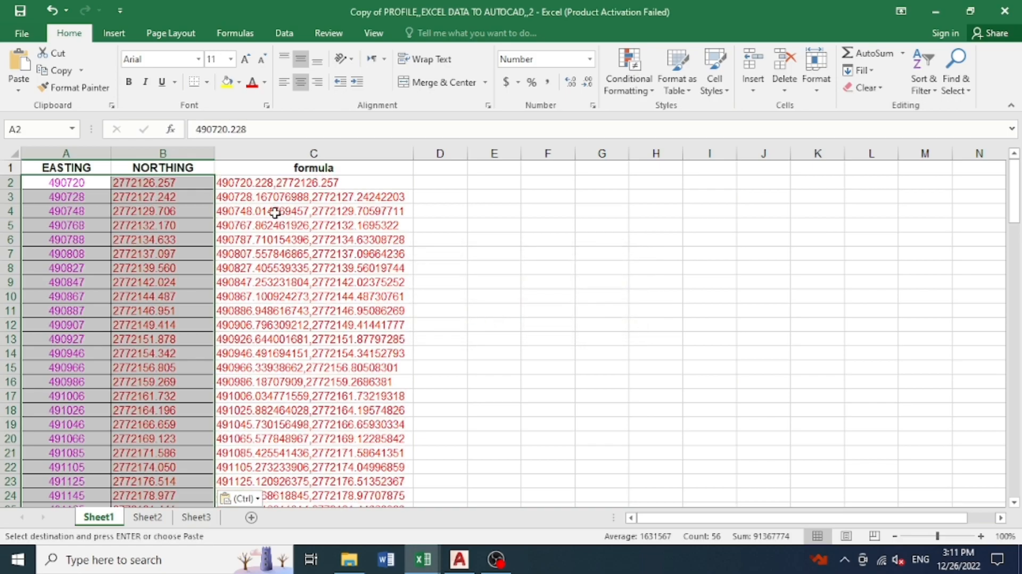
drag(223, 182, 309, 364)
key(ctrl+c)
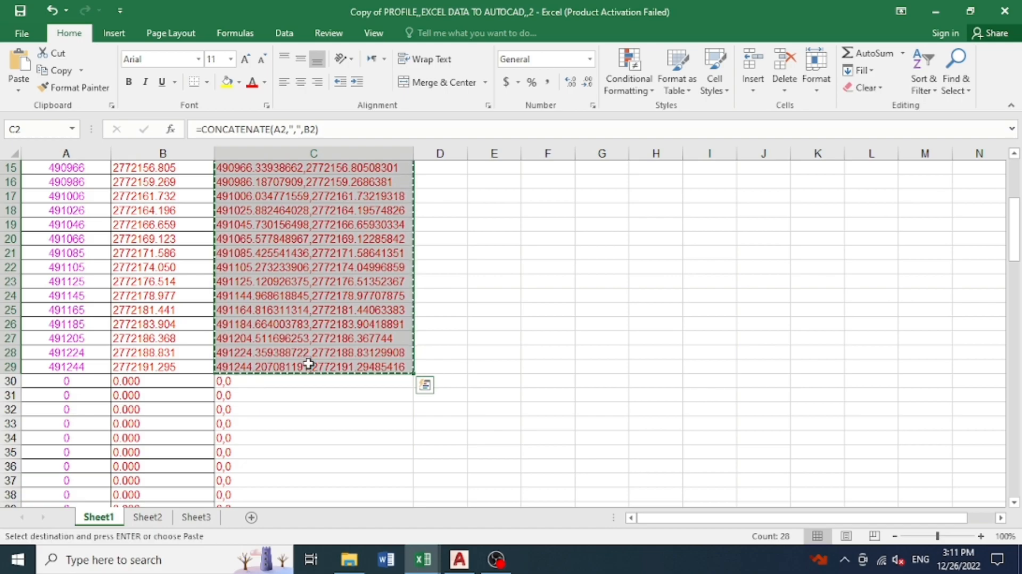
Switch to AutoCAD, draw a polyline (PLINE) through the pasted centre-line coordinates, and erase that polyline.
click(459, 559)
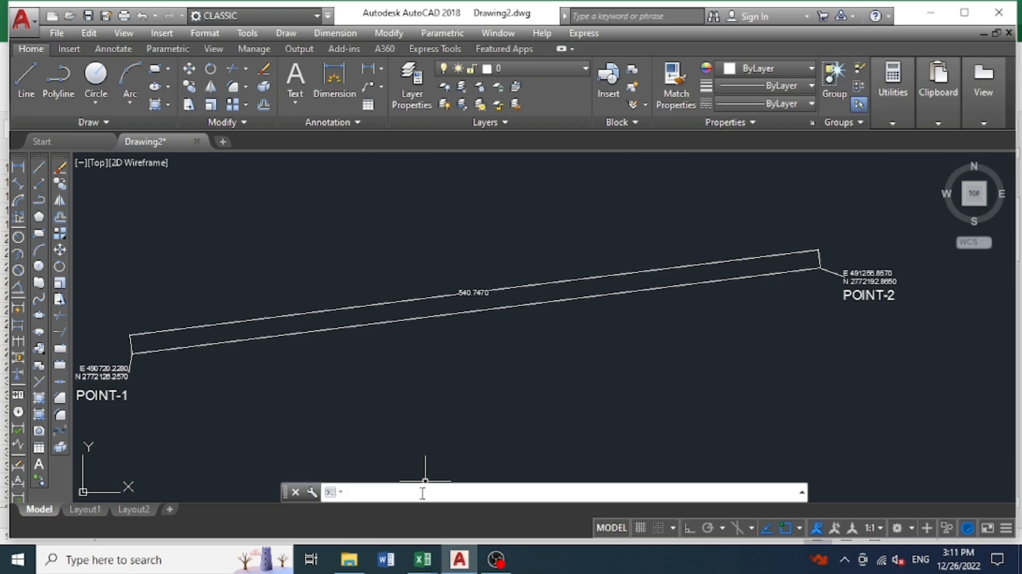
text(PLINE Specify start point:)
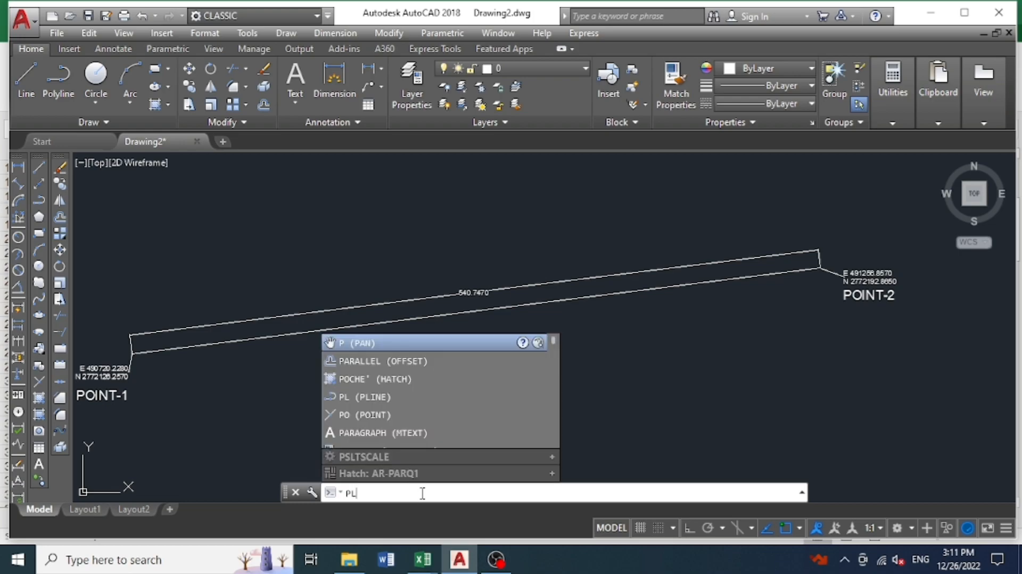
key(Return)
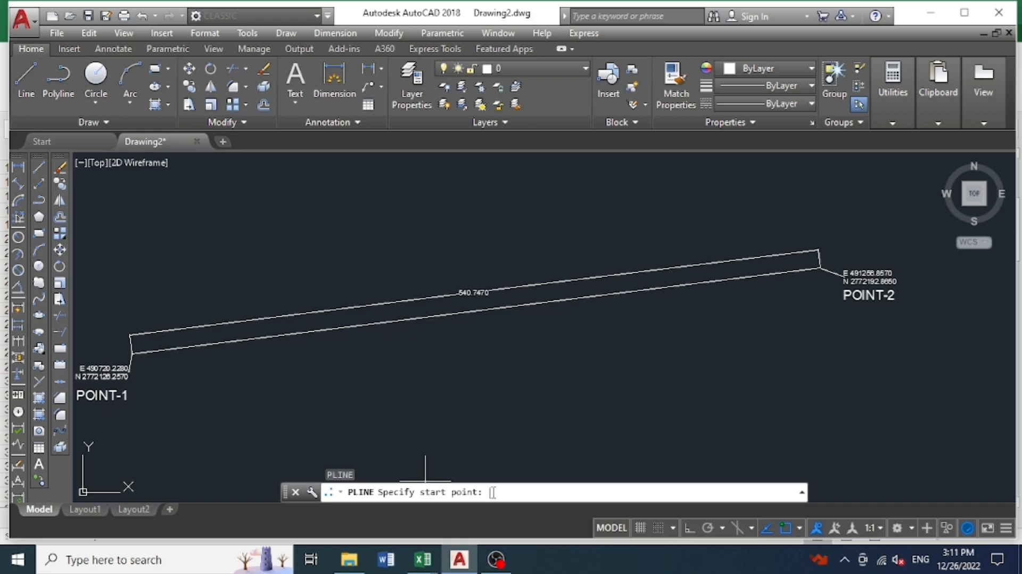
key(ctrl+v)
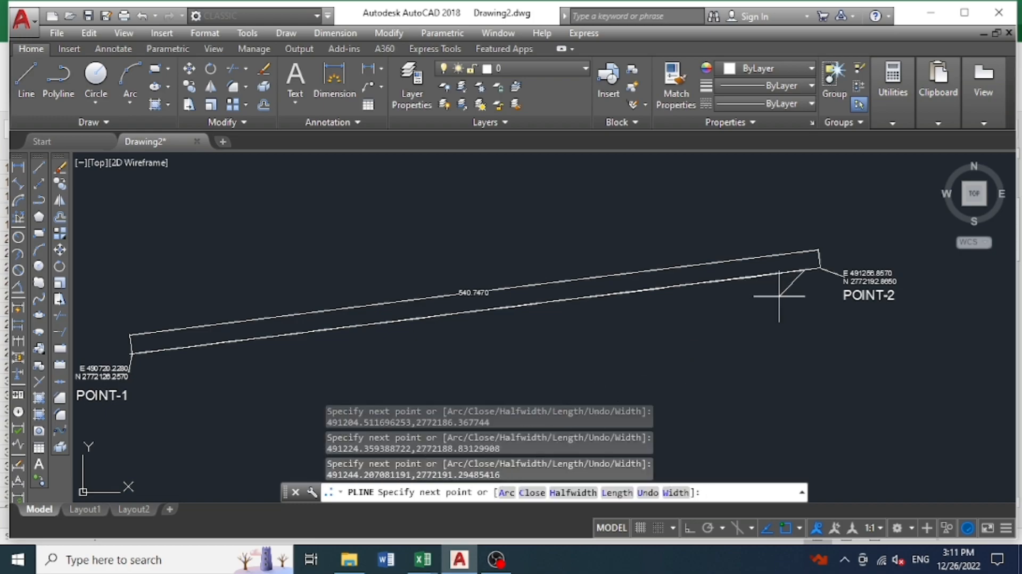
key(Escape)
click(635, 294)
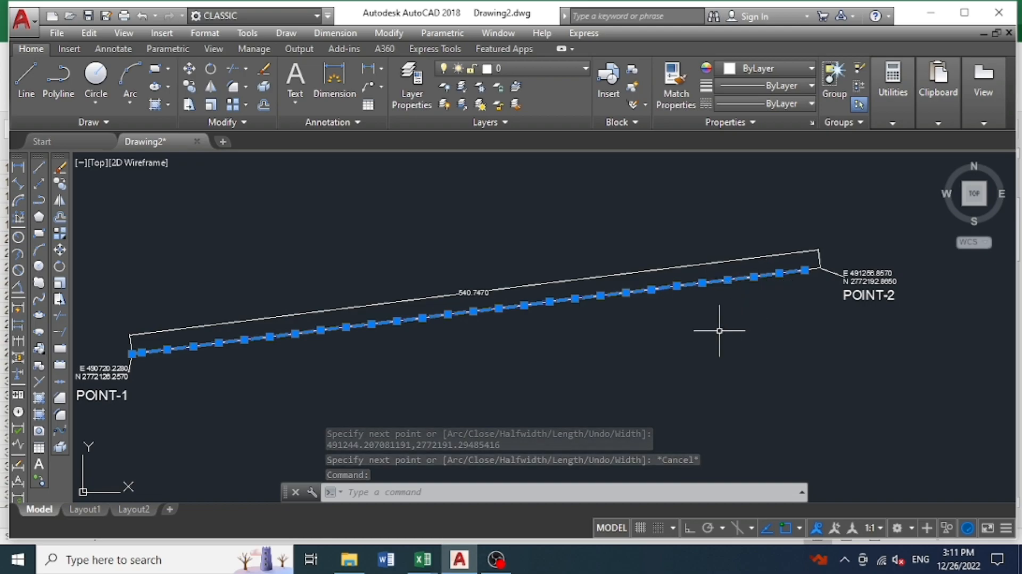
key(Delete)
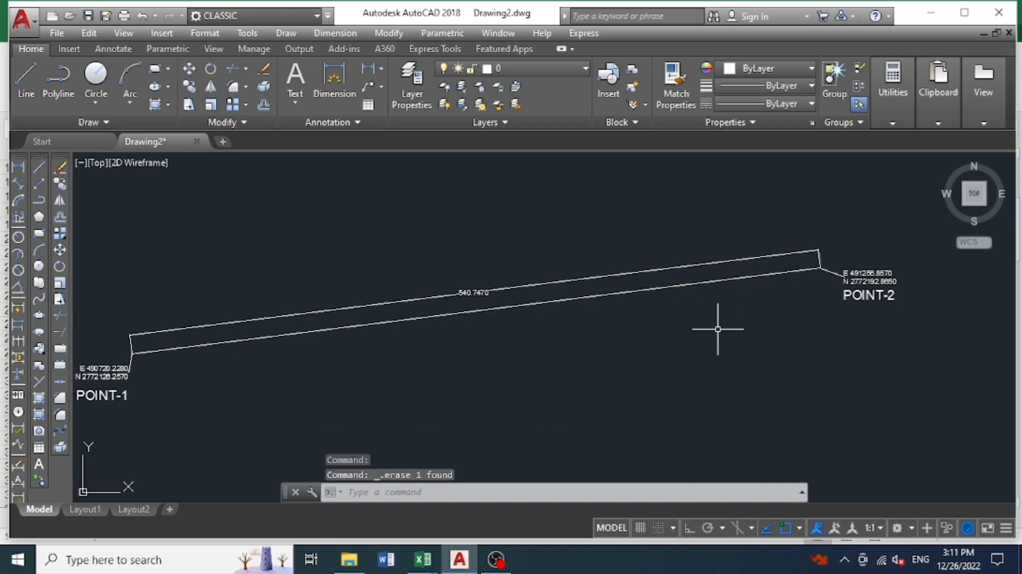
Switch back to the straight line coordinate calculation workbook and copy the L/S easting and northing coordinates in F10:G37.
mouse_move(433, 561)
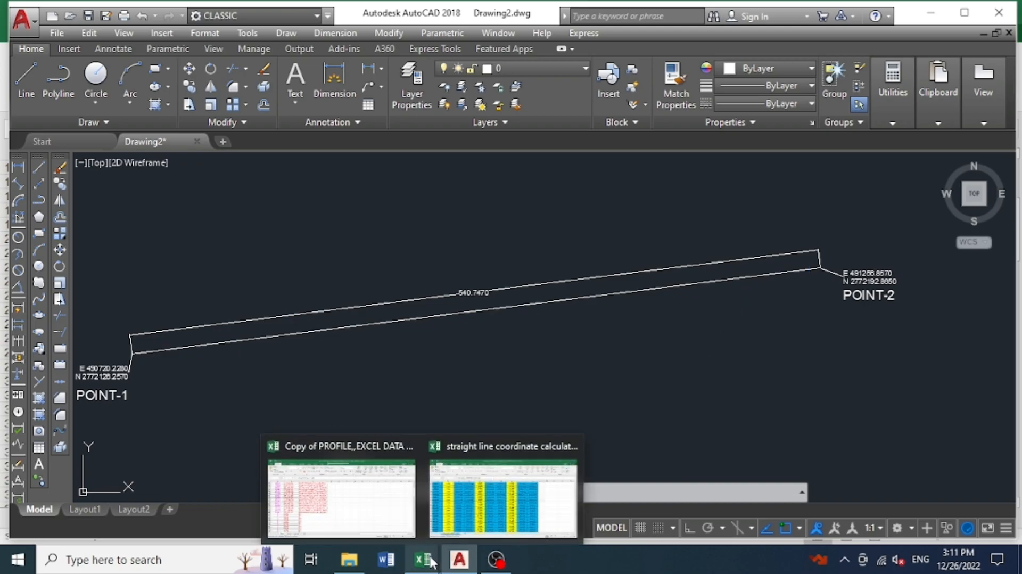
click(475, 459)
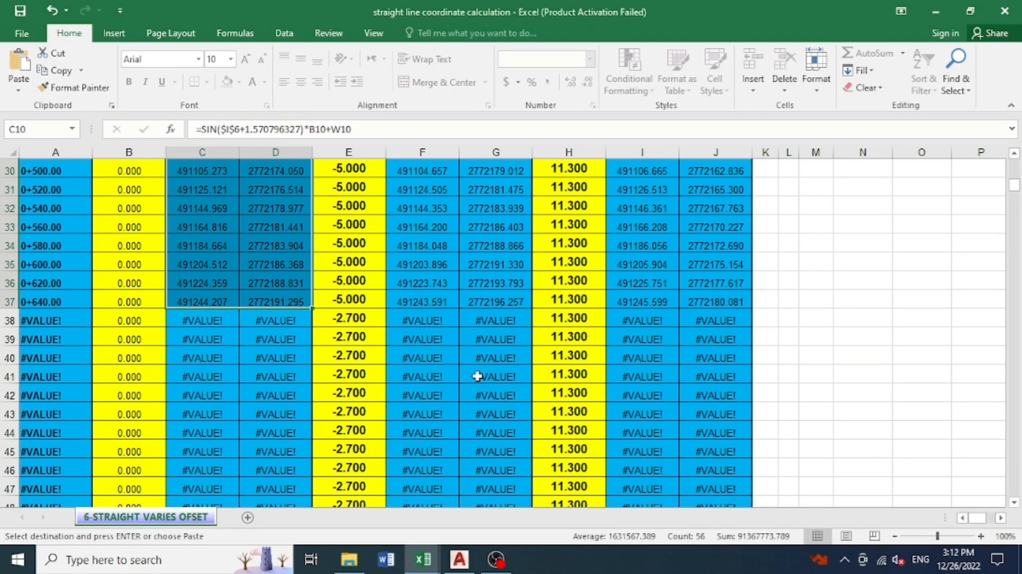
scroll(498, 339, up, 3)
key(Escape)
scroll(499, 338, up, 7)
scroll(411, 284, down, 1)
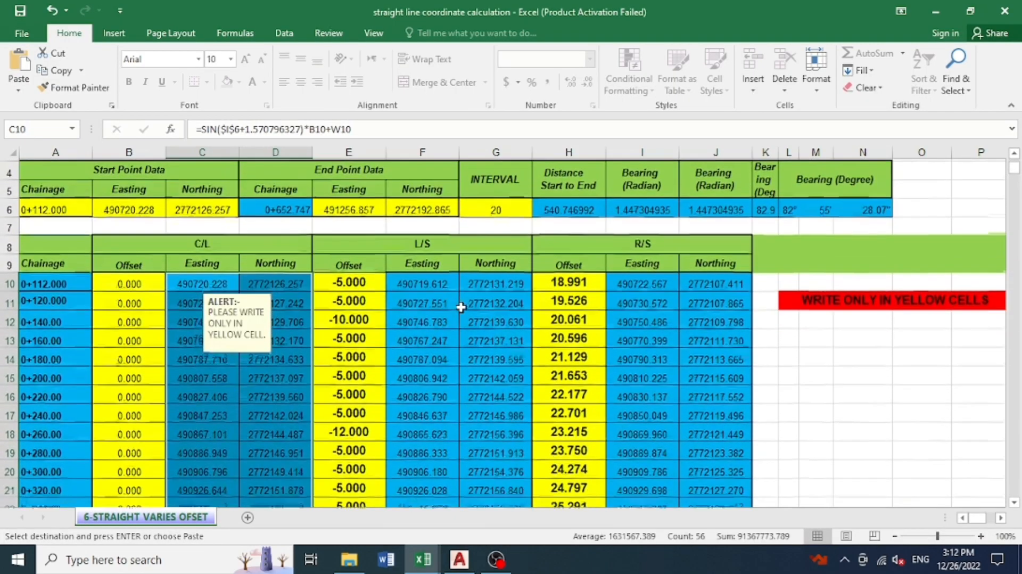
drag(410, 284, 500, 371)
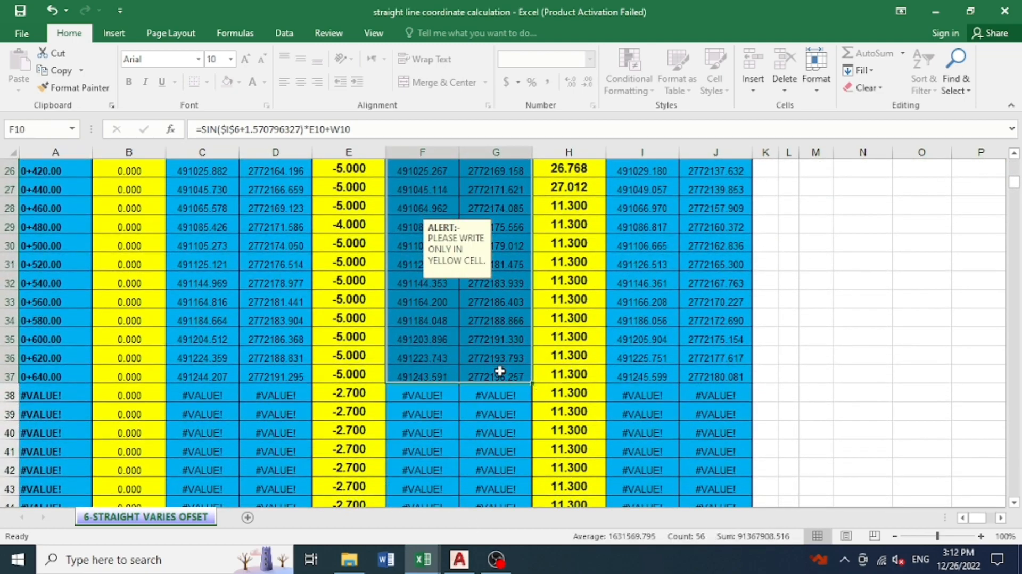
key(ctrl+c)
Paste the L/S coordinates as values from A2 in the PROFILE_EXCEL DATA TO AUTOCAD workbook and copy the combined coordinates C2:C29.
mouse_move(423, 559)
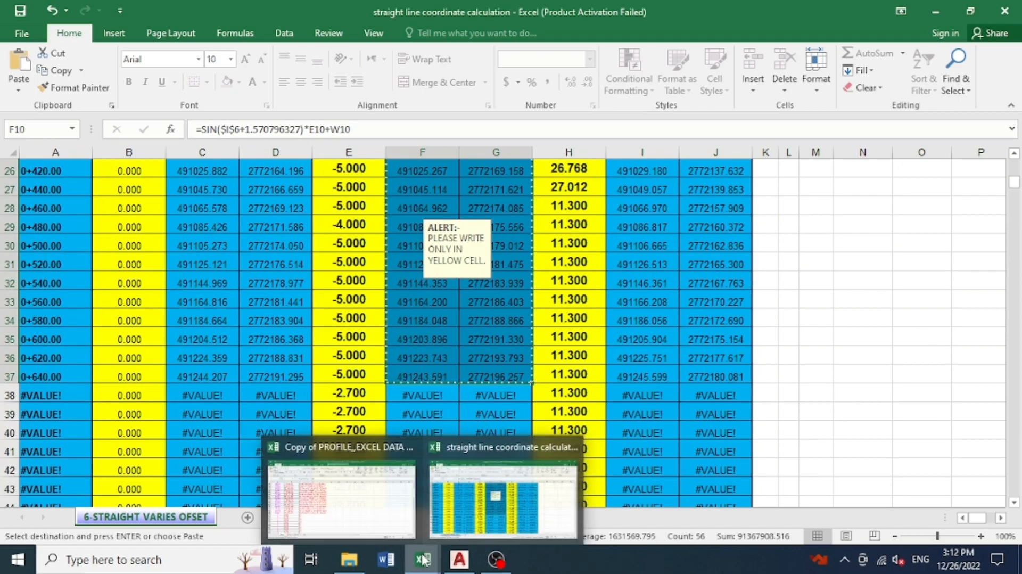
click(343, 445)
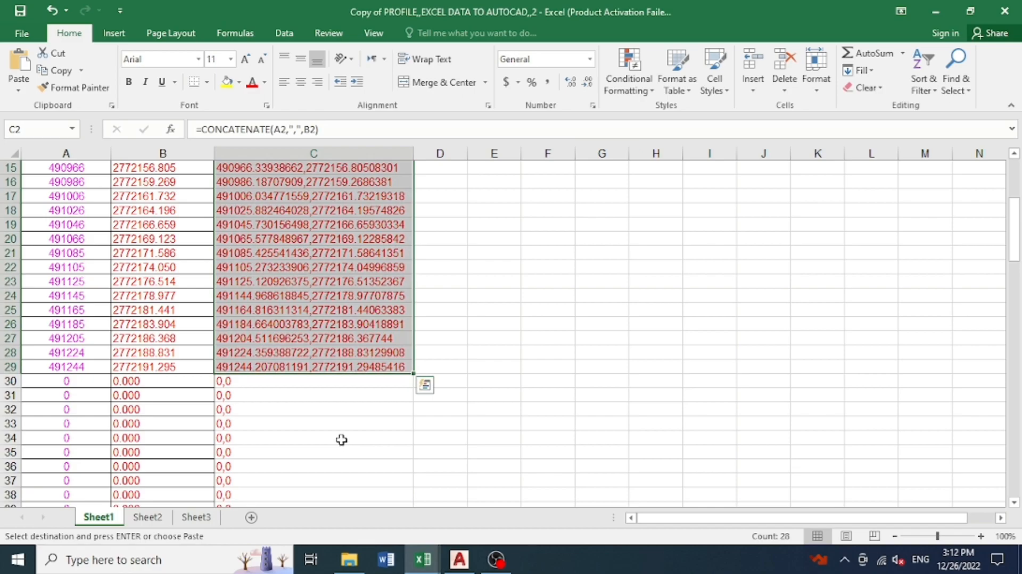
scroll(188, 342, up, 5)
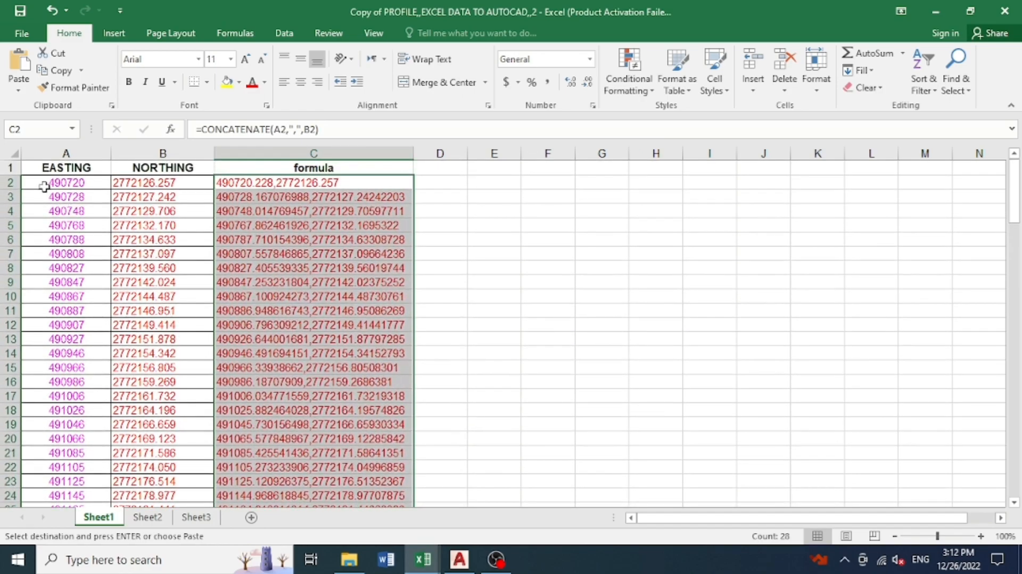
drag(40, 183, 187, 527)
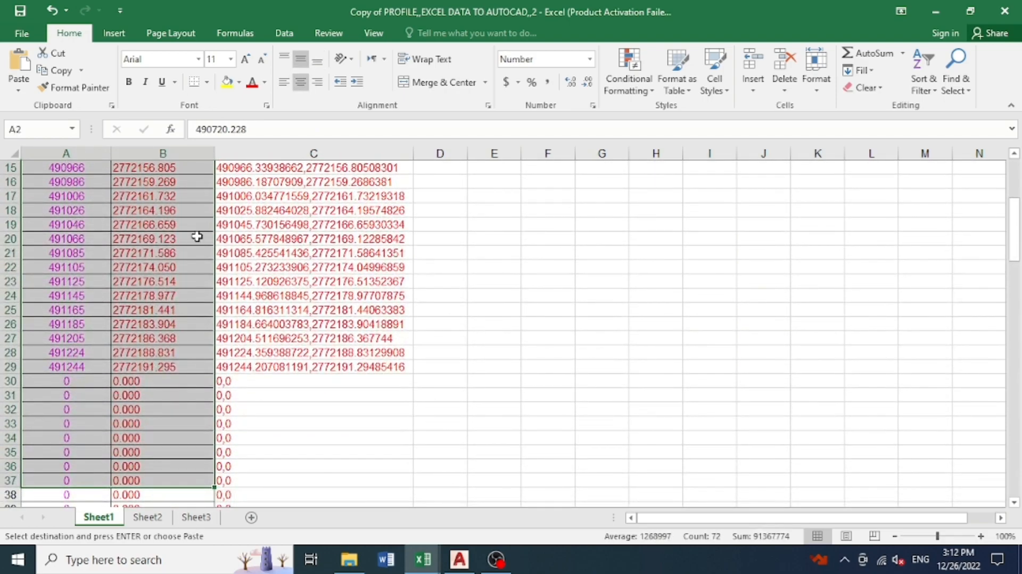
right_click(215, 223)
click(251, 290)
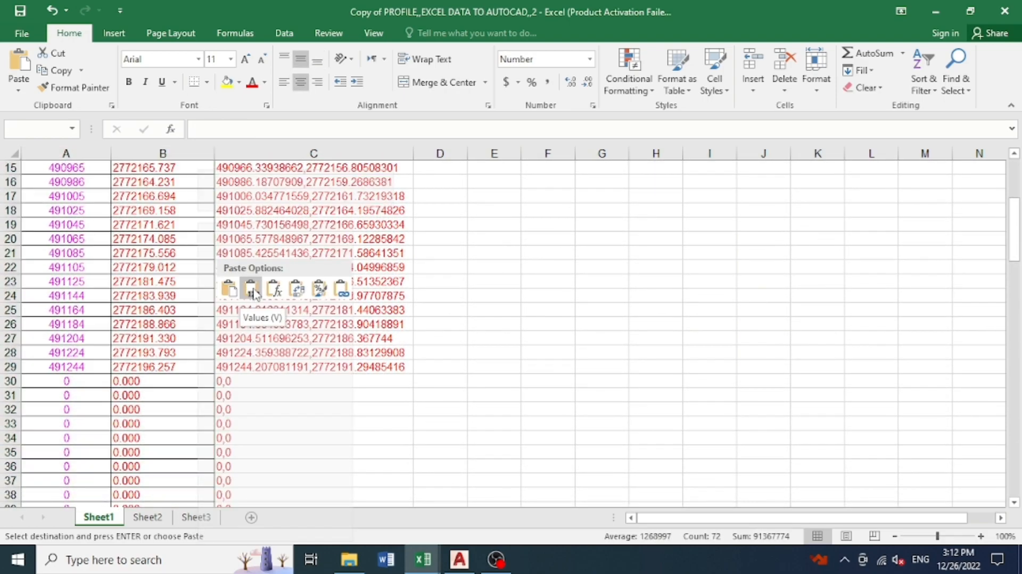
drag(220, 183, 318, 390)
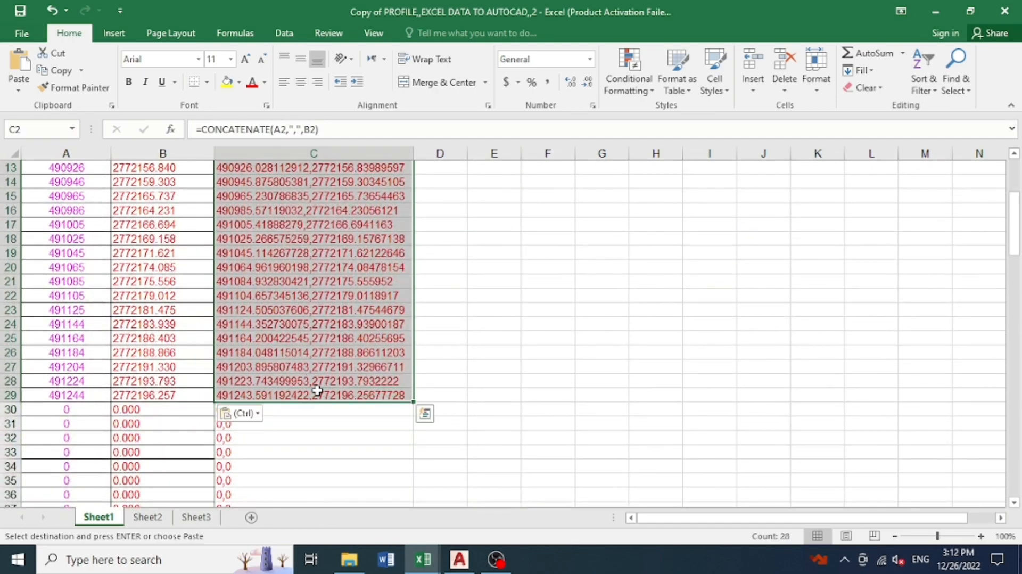
key(ctrl+c)
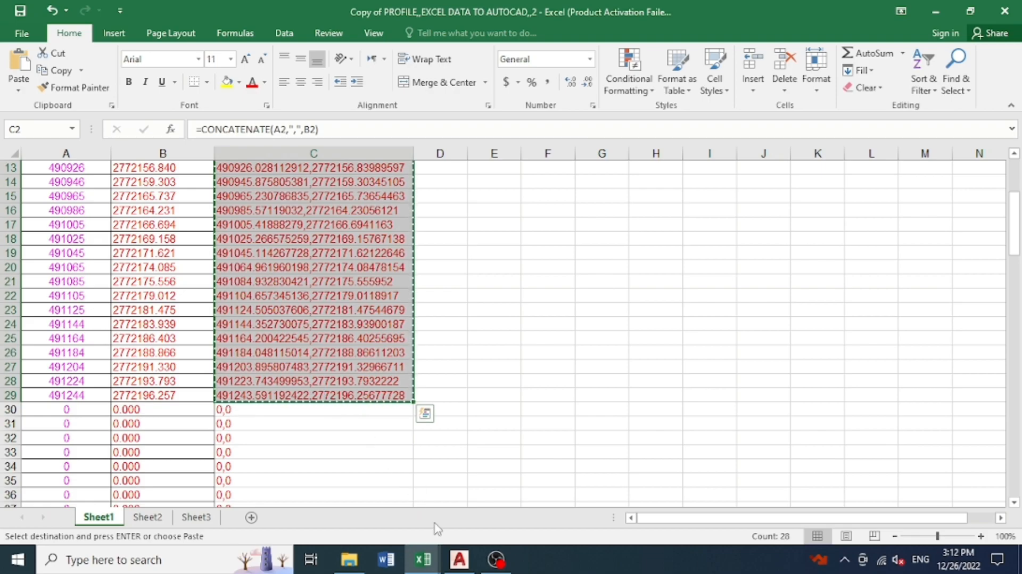
Switch to AutoCAD and draw a polyline (PLINE) through the pasted L/S coordinates.
click(459, 559)
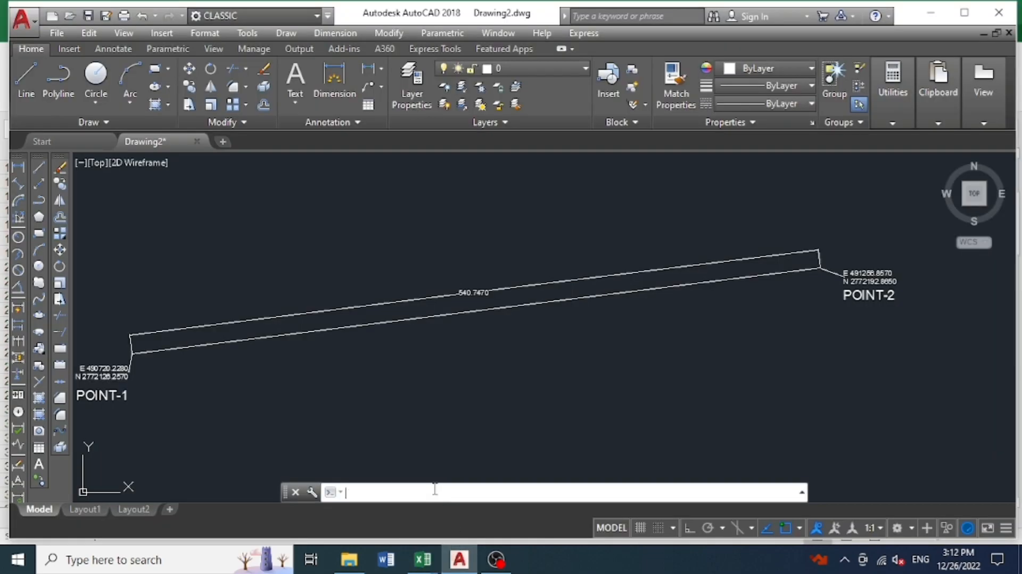
text(PL)
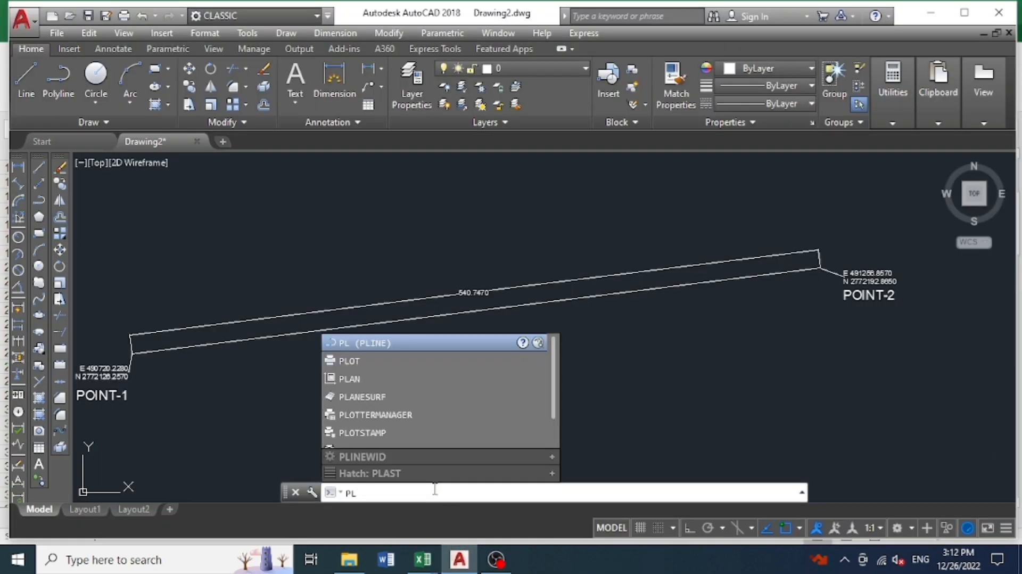
key(Return)
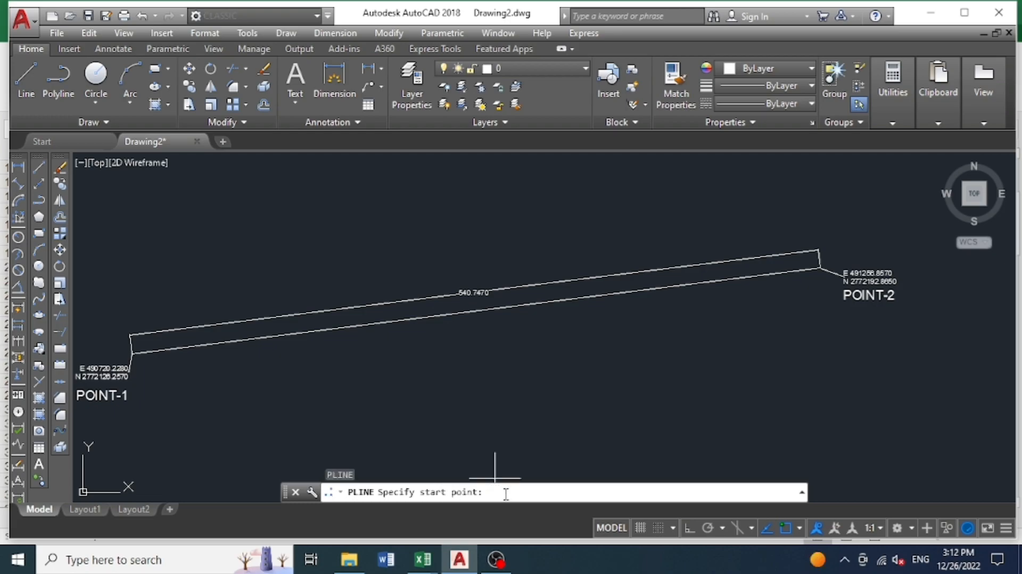
key(ctrl+v)
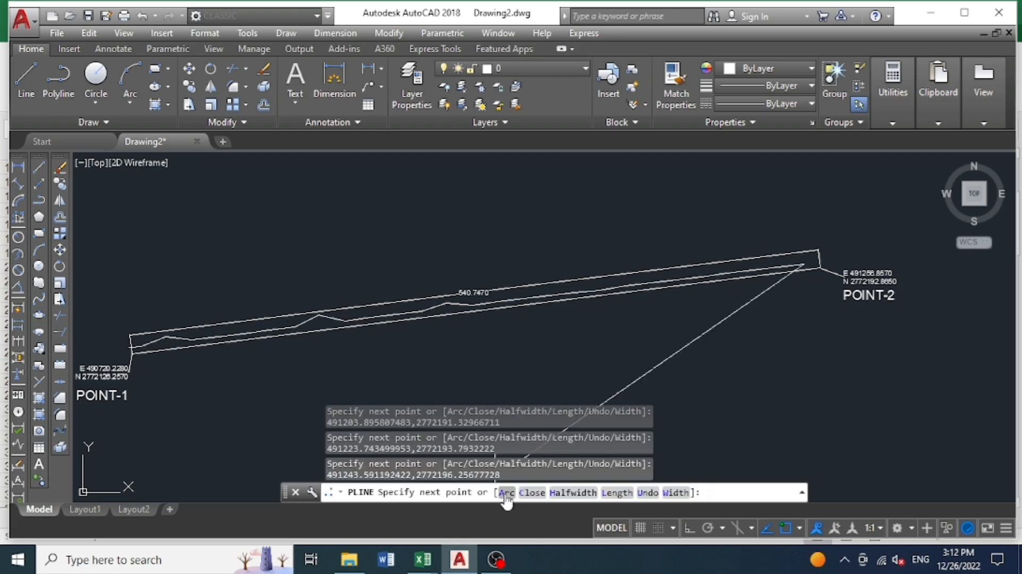
key(Escape)
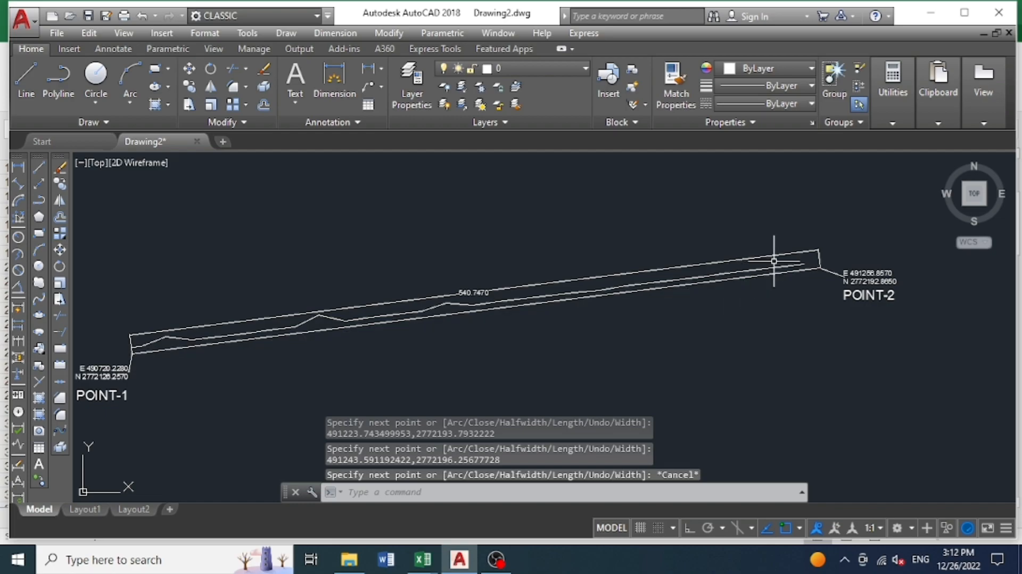
Check the perpendicular offsets of the L/S polyline's first bend and first peak near POINT-1 from the centre line with aligned dimensions, without placing them.
scroll(130, 348, up, 5)
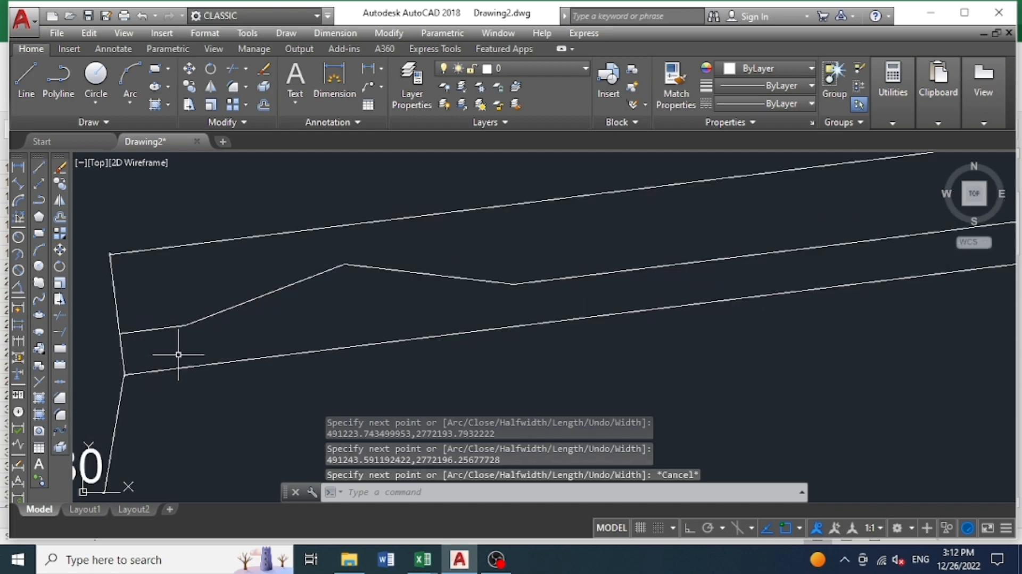
click(18, 184)
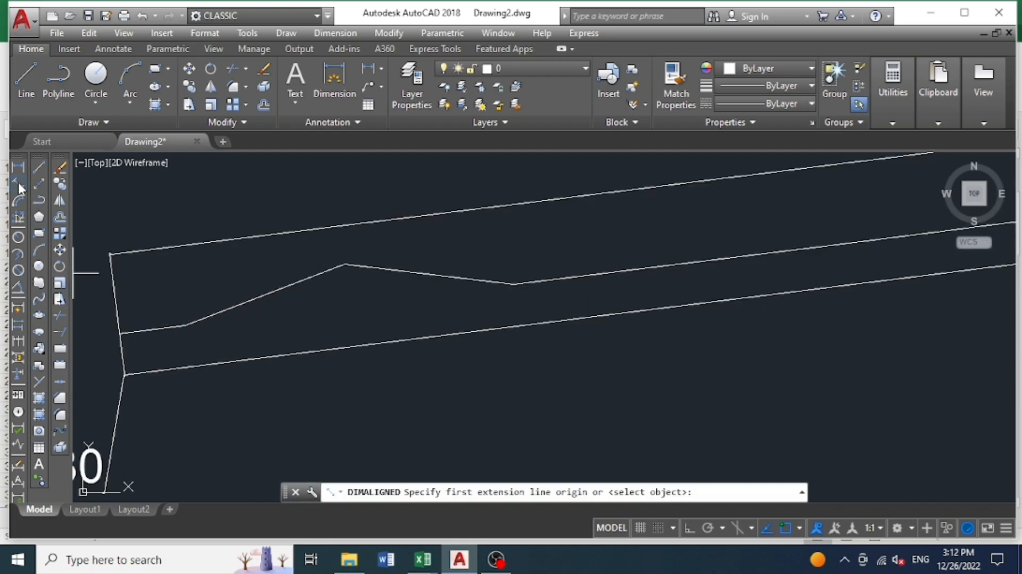
click(185, 325)
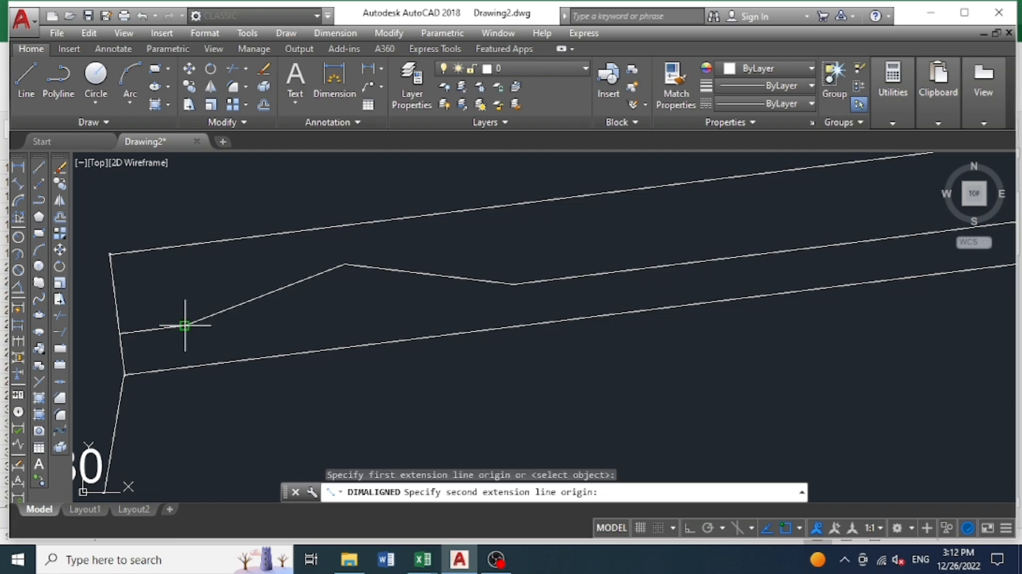
click(189, 366)
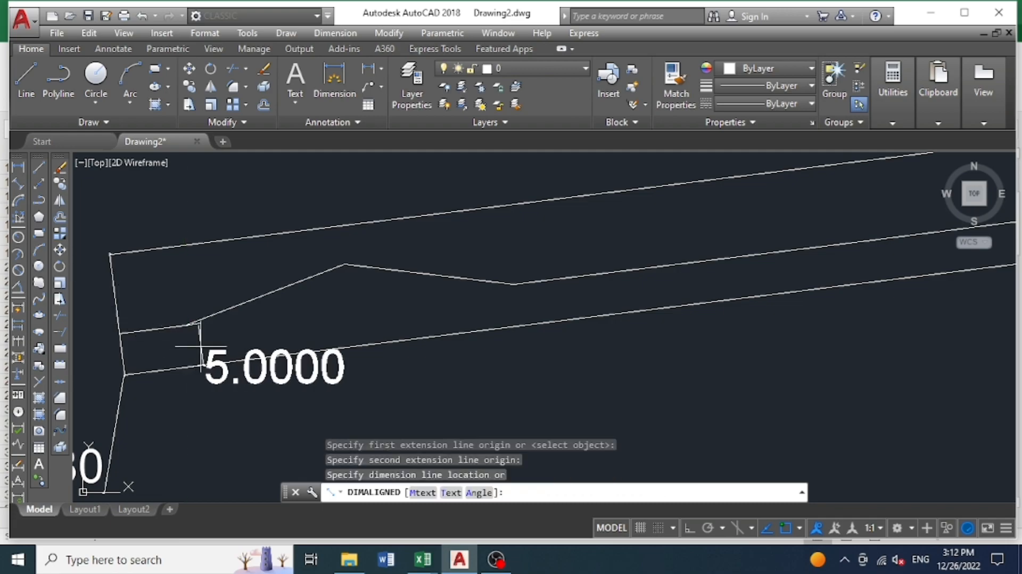
key(Escape)
key(Return)
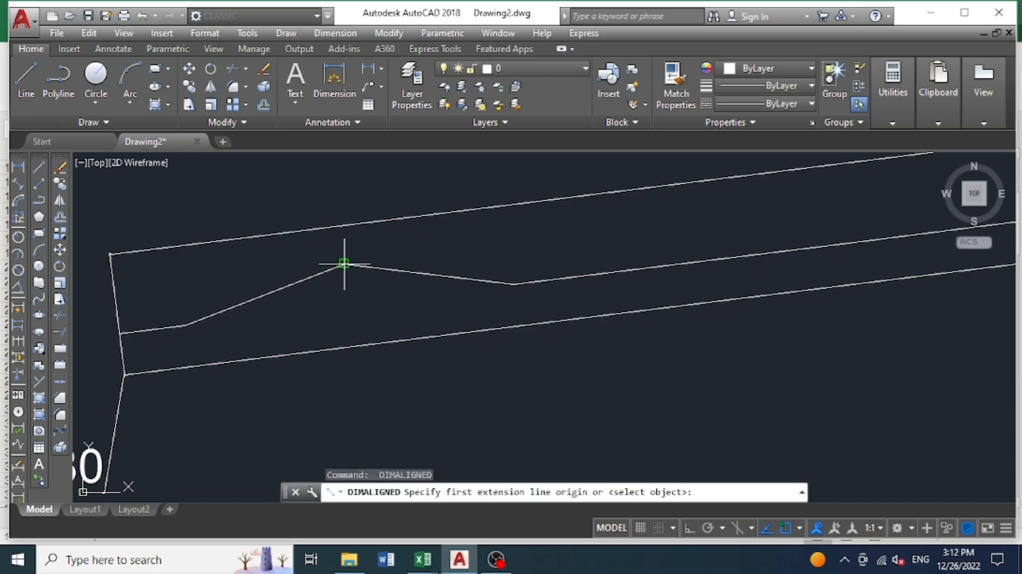
click(344, 264)
click(353, 347)
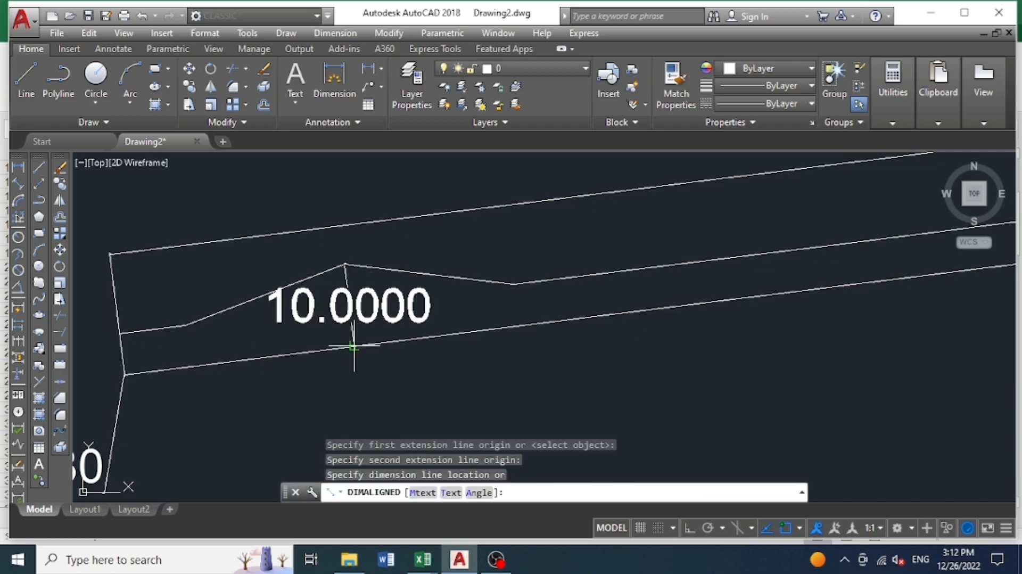
key(Escape)
Check the perpendicular offset of the L/S polyline's second peak from the centre line with an aligned dimension, without placing it.
scroll(319, 330, down, 4)
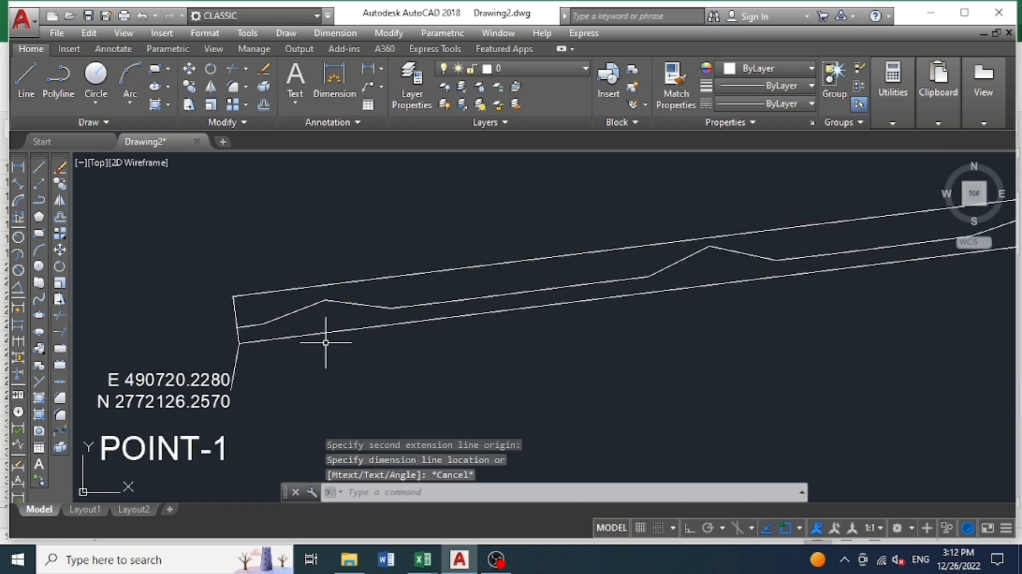
scroll(717, 257, up, 3)
key(Return)
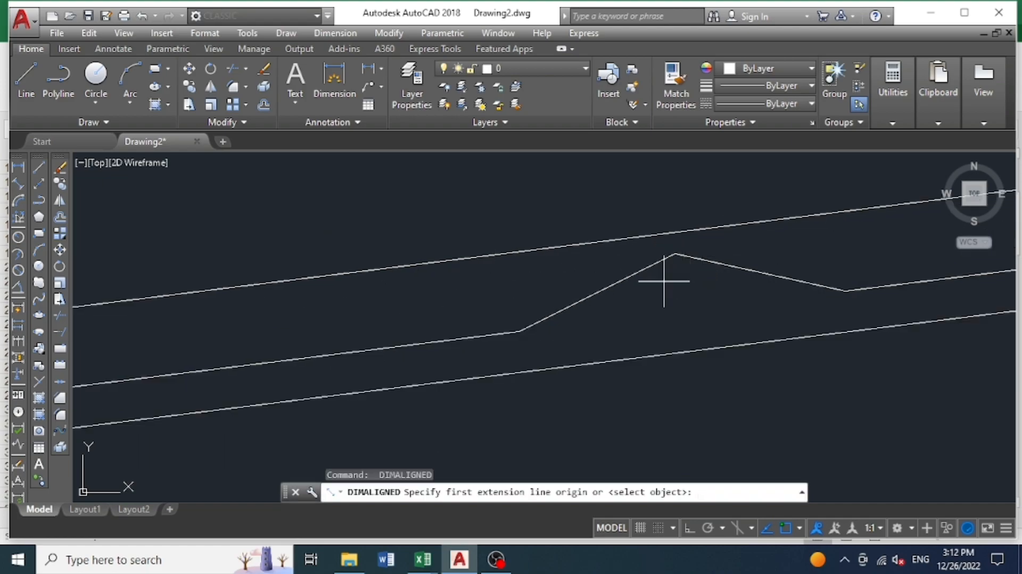
click(675, 254)
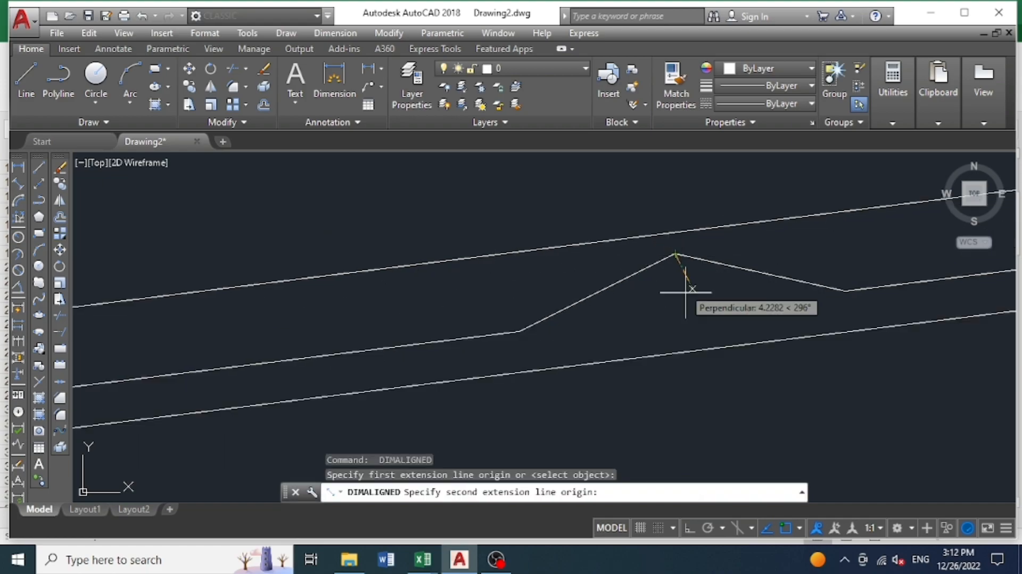
click(686, 352)
key(Escape)
scroll(354, 381, down, 4)
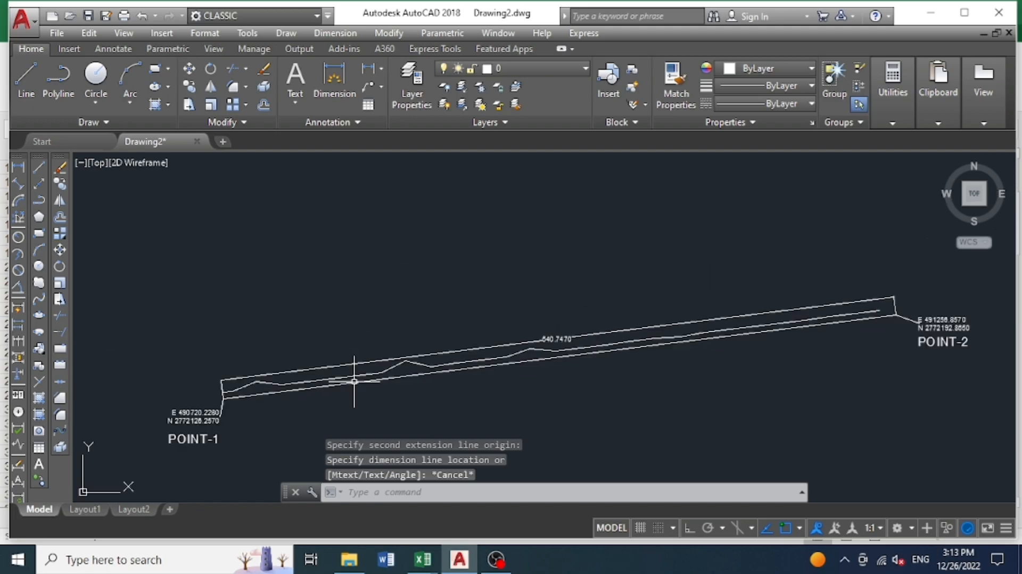
Switch to the straight line coordinate calculation workbook and copy the R/S easting and northing coordinates in I10:J37.
click(421, 562)
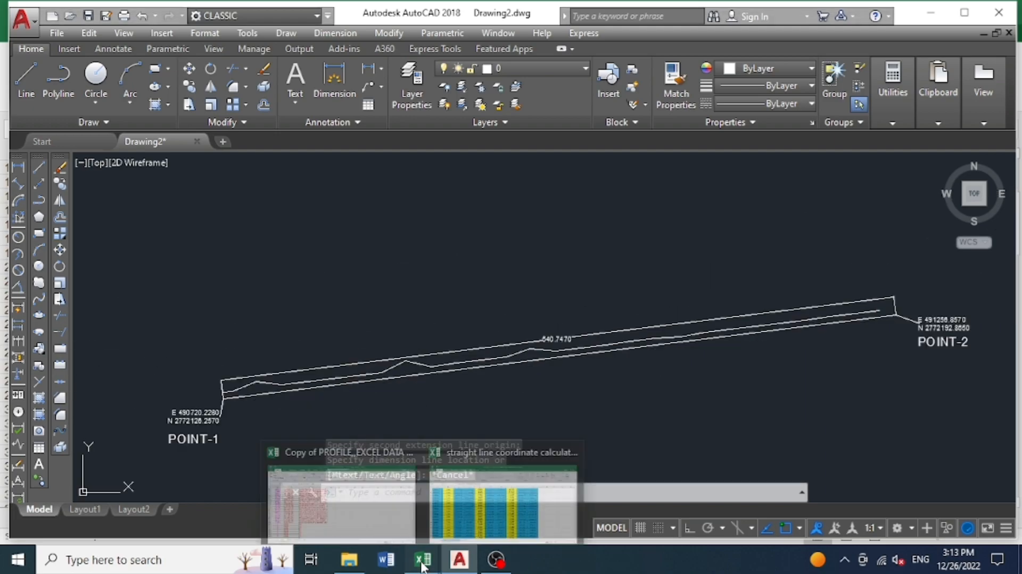
click(472, 448)
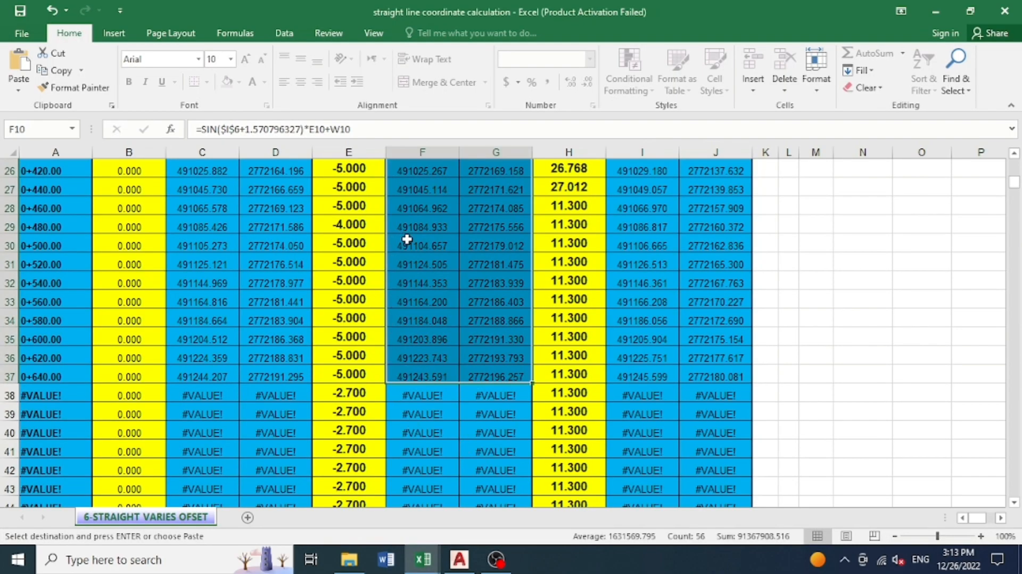
scroll(373, 208, up, 3)
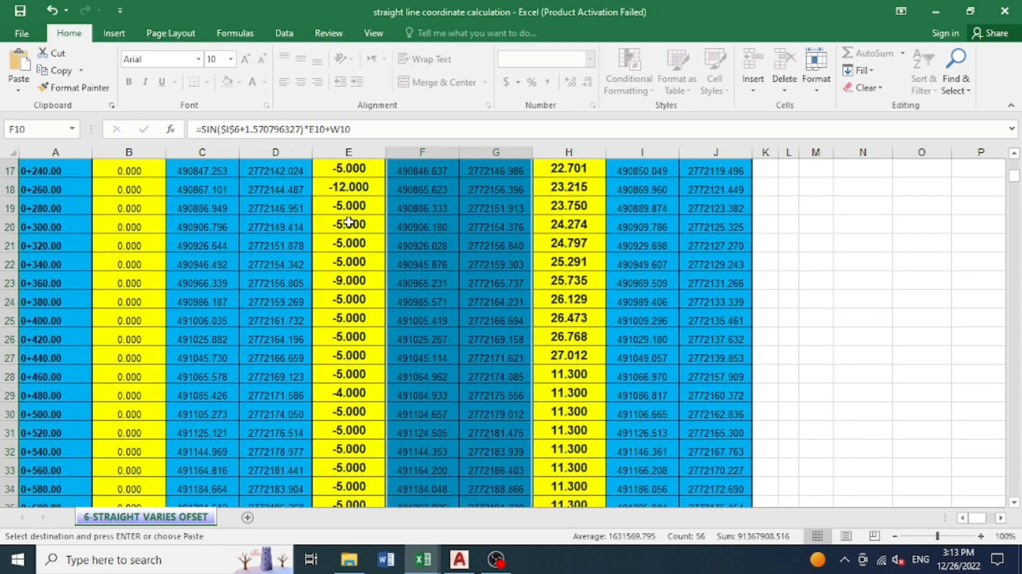
scroll(358, 342, down, 2)
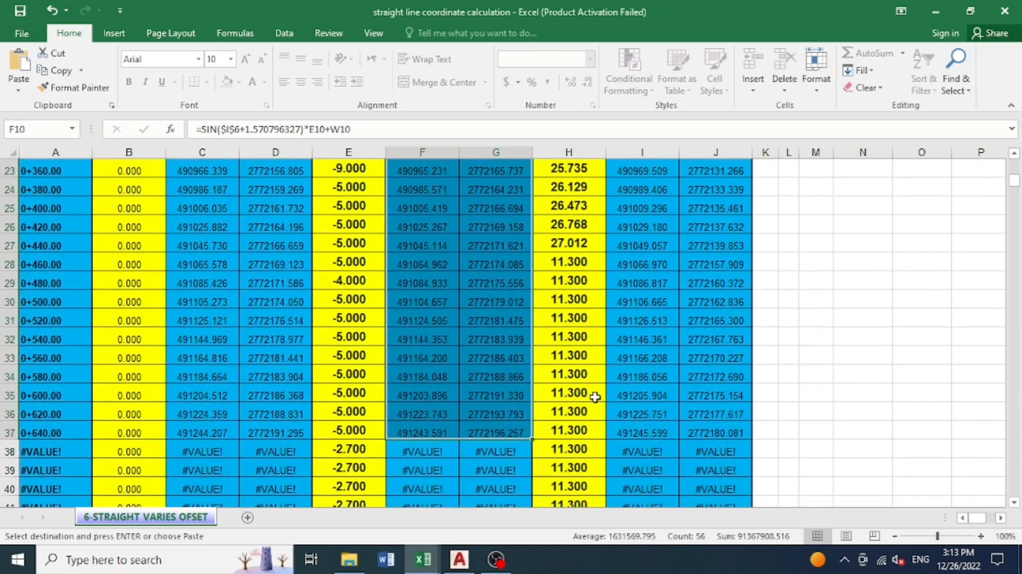
key(Escape)
scroll(602, 397, up, 7)
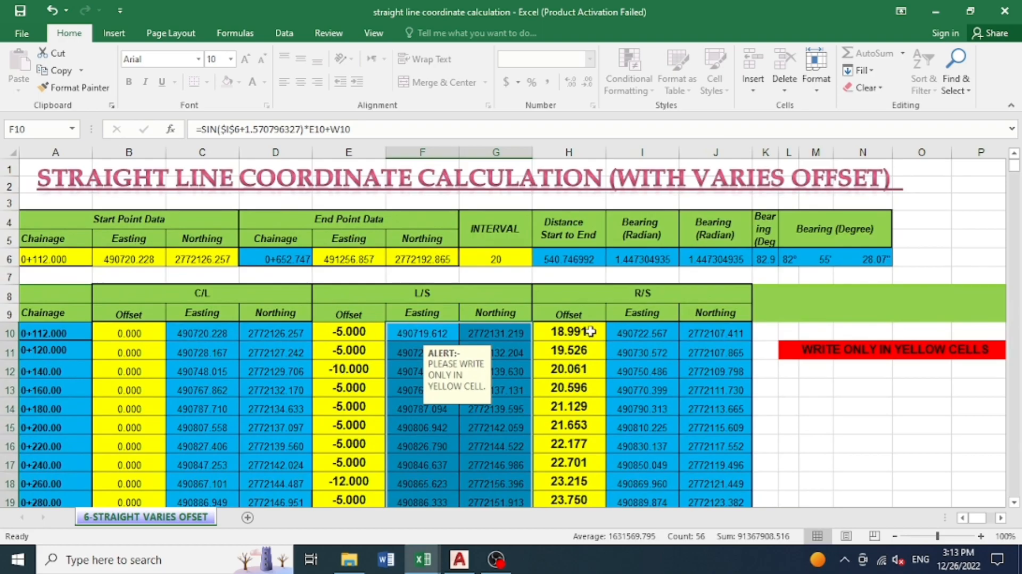
drag(617, 331, 714, 444)
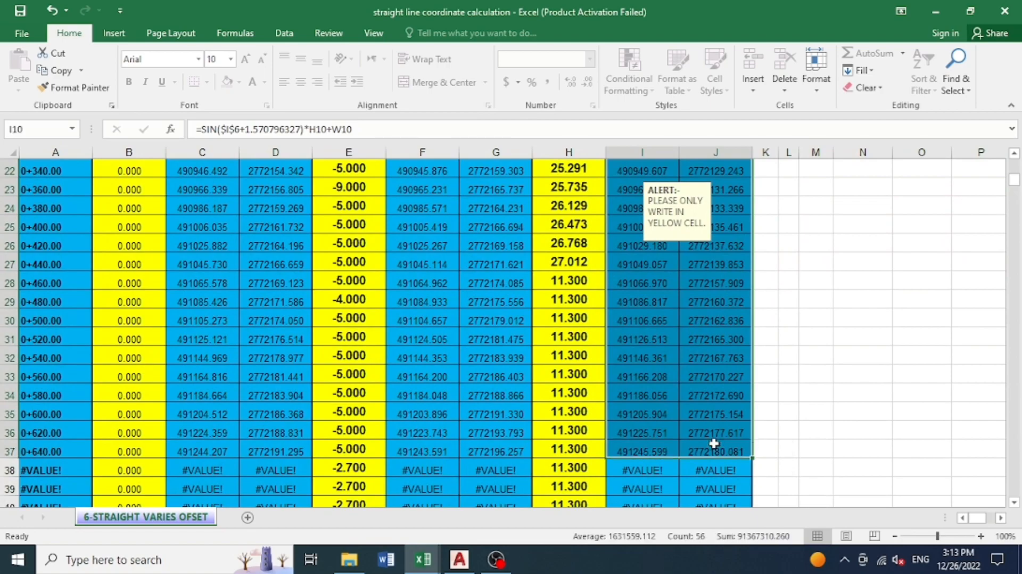
key(ctrl+c)
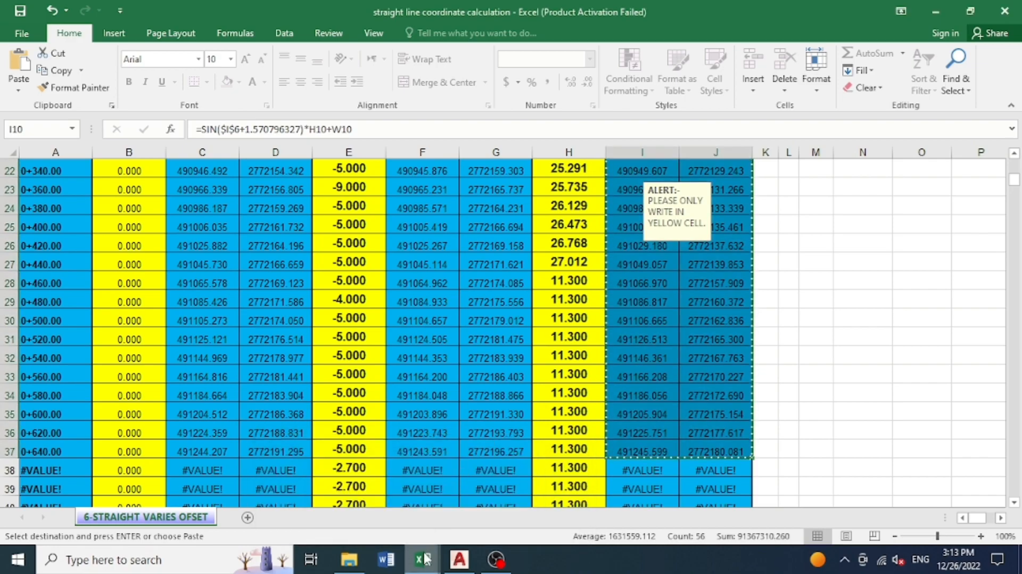
Paste the R/S coordinates as values from A2 in the PROFILE_EXCEL DATA TO AUTOCAD workbook and copy the combined coordinates C2:C29.
mouse_move(423, 559)
click(374, 467)
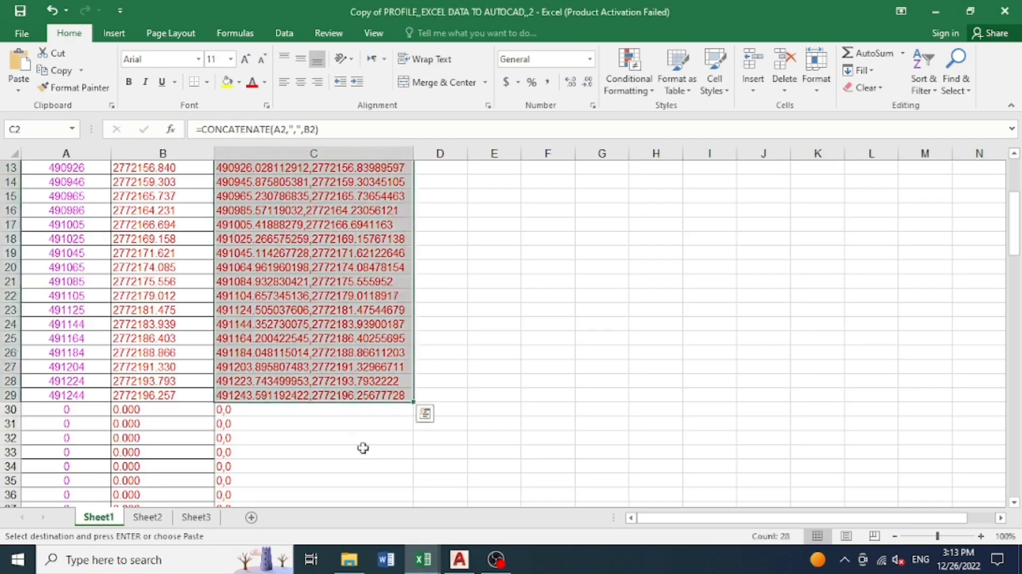
scroll(232, 316, up, 4)
drag(48, 181, 130, 482)
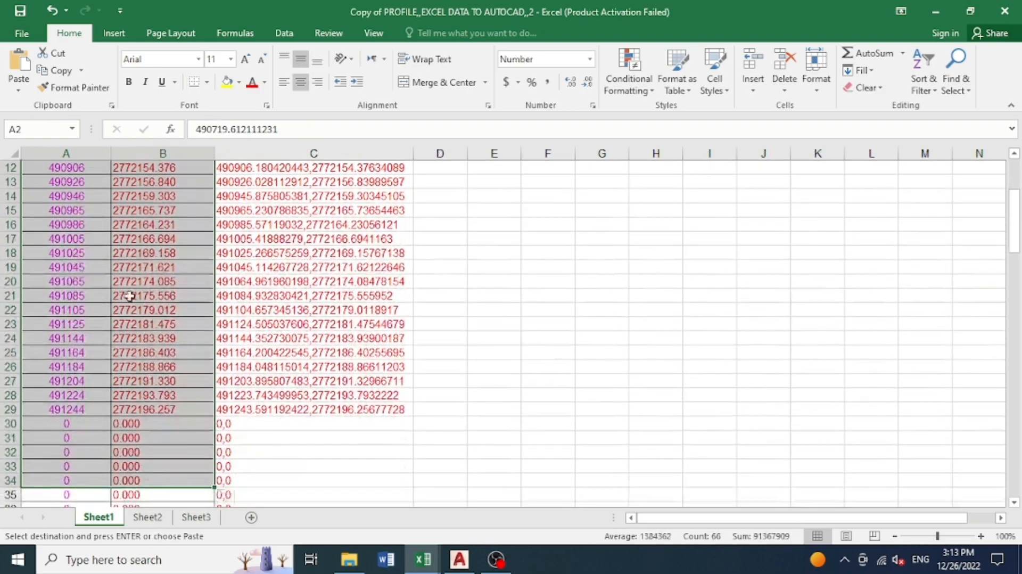
right_click(114, 226)
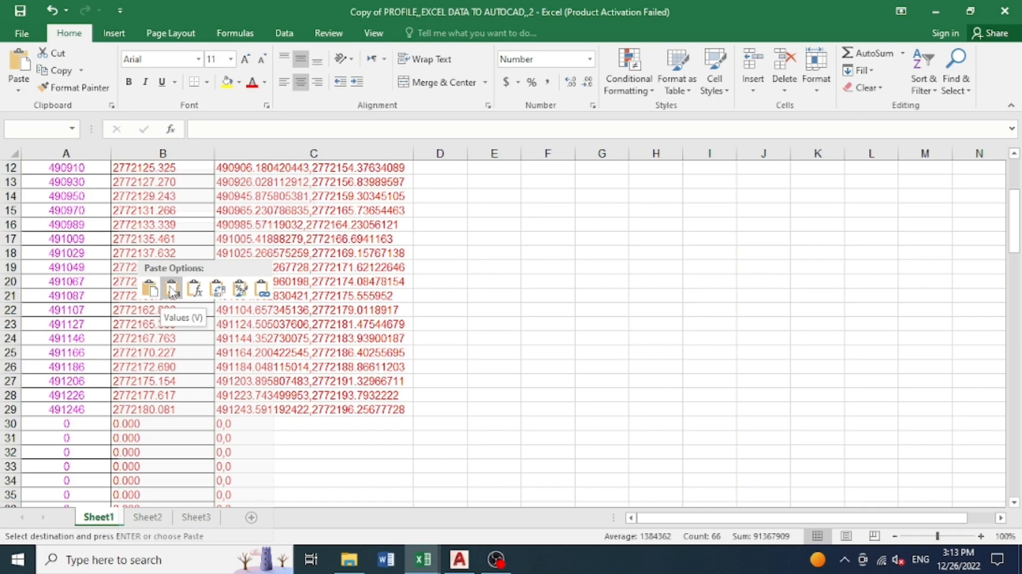
click(172, 290)
drag(223, 180, 339, 476)
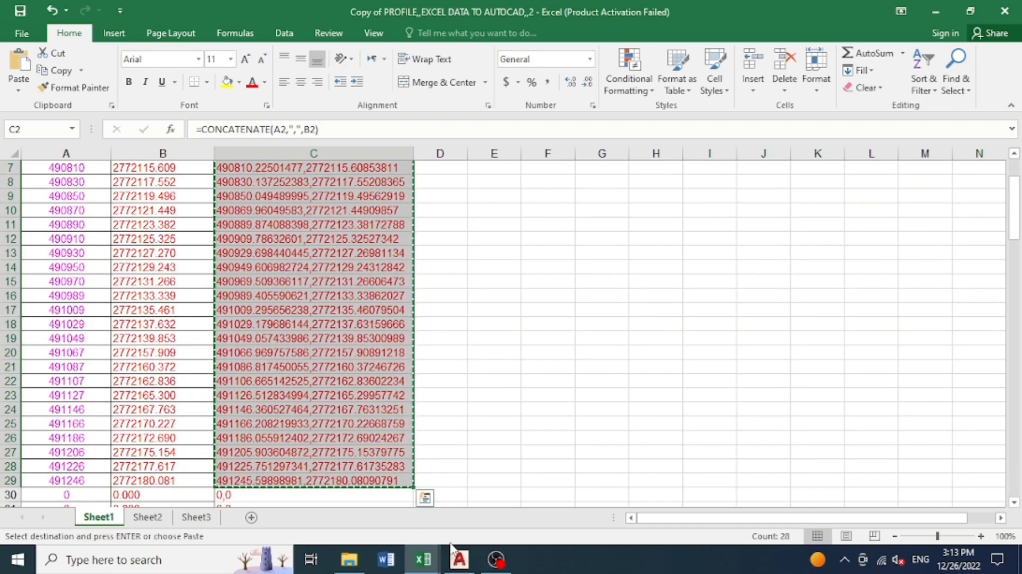
Switch to AutoCAD and plot the R/S offset line as a polyline from the copied coordinates.
click(459, 560)
click(435, 491)
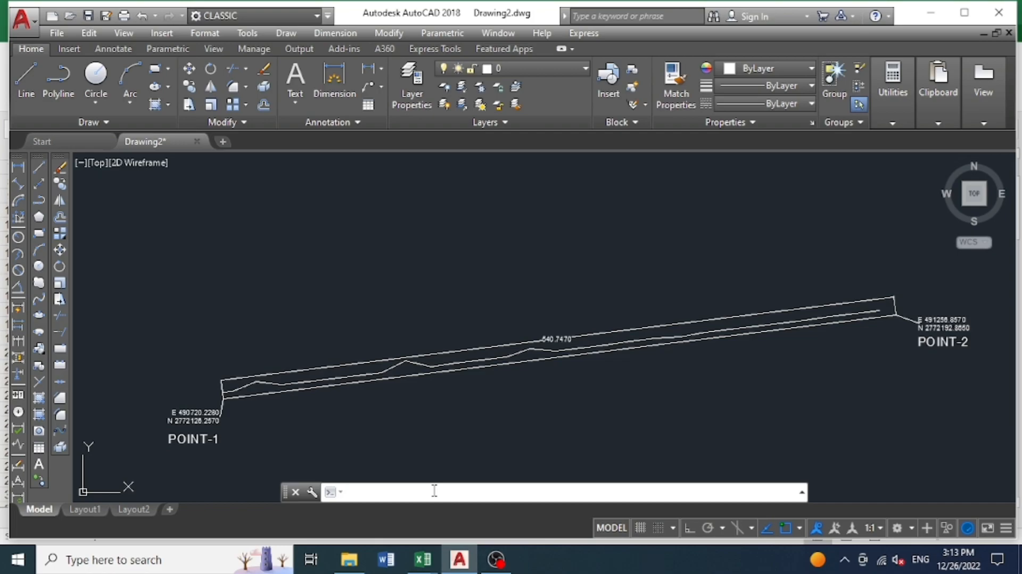
text(PL)
key(Return)
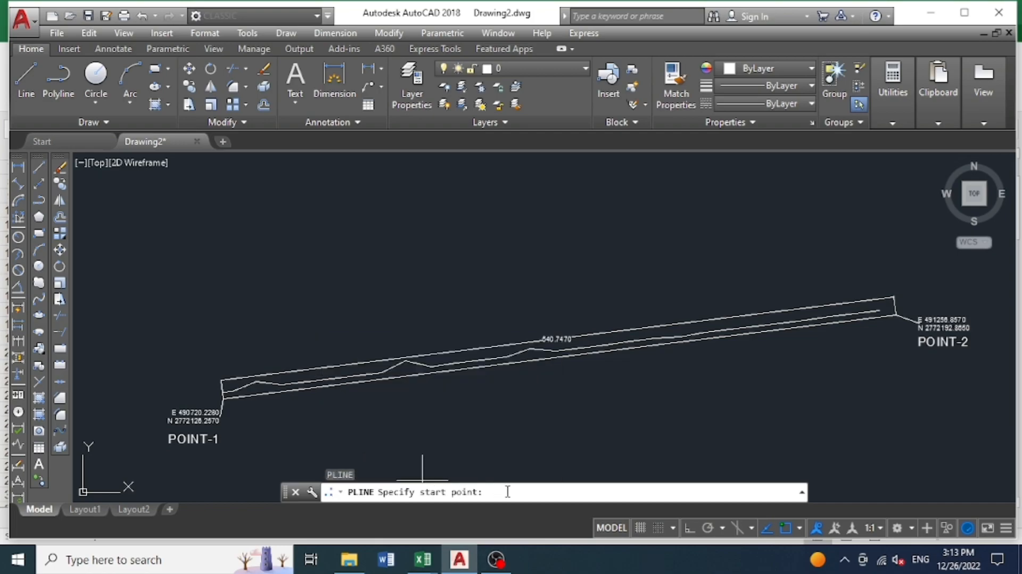
key(ctrl+v)
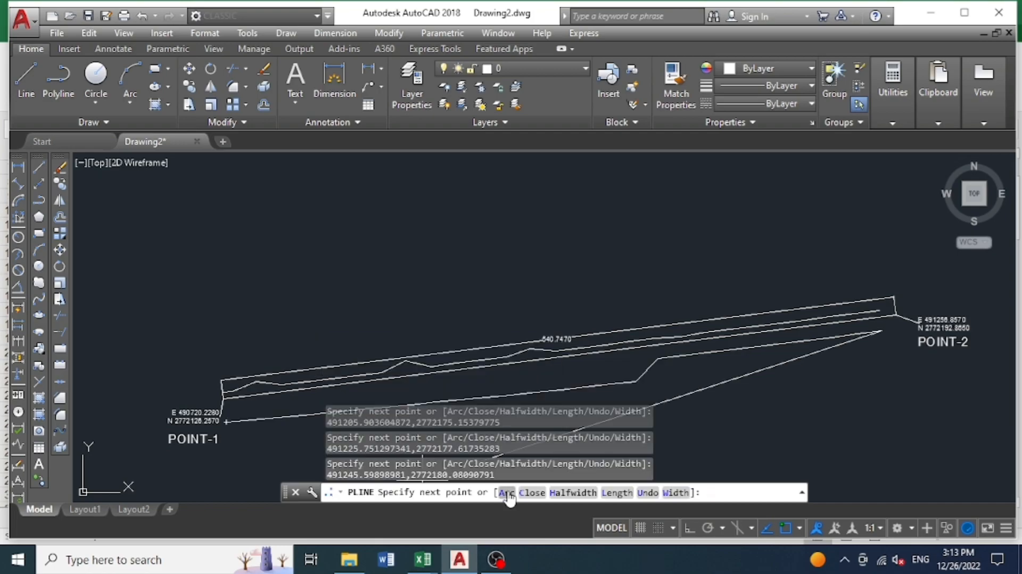
key(Escape)
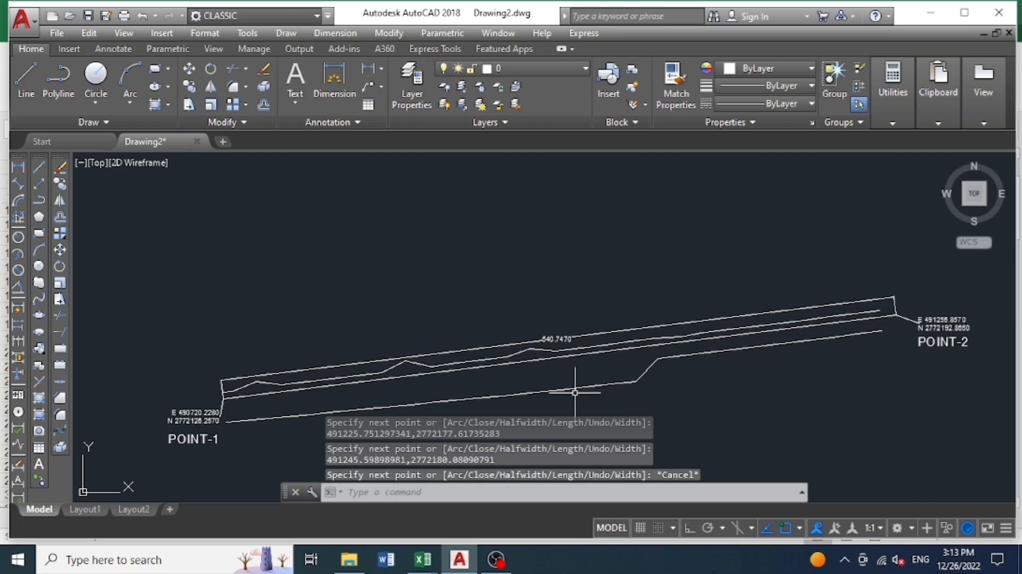
Check the R/S polyline's perpendicular offset from the centre line near POINT-1 with an aligned dimension, without placing it.
scroll(612, 346, down, 2)
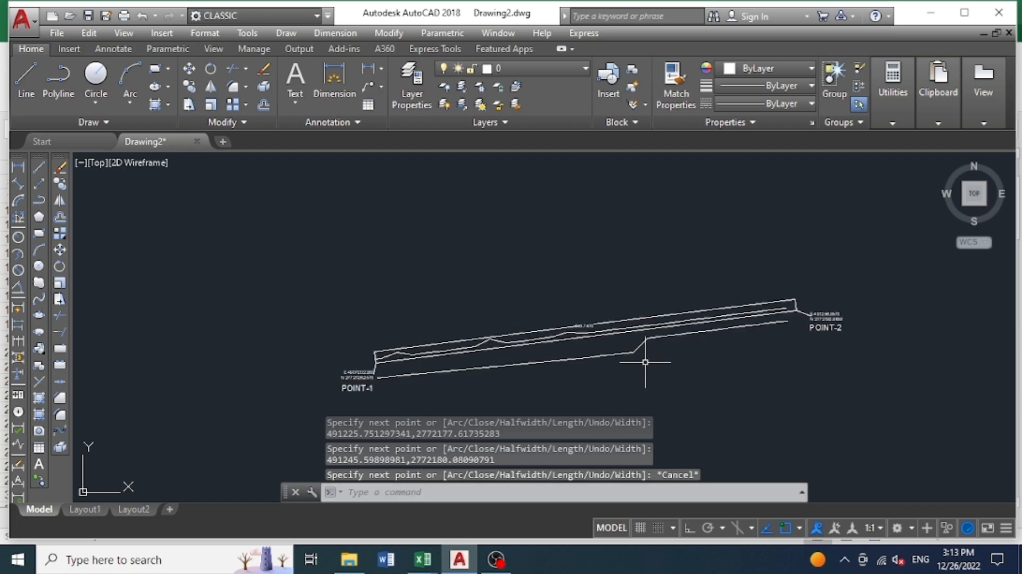
scroll(641, 347, up, 2)
scroll(275, 394, up, 2)
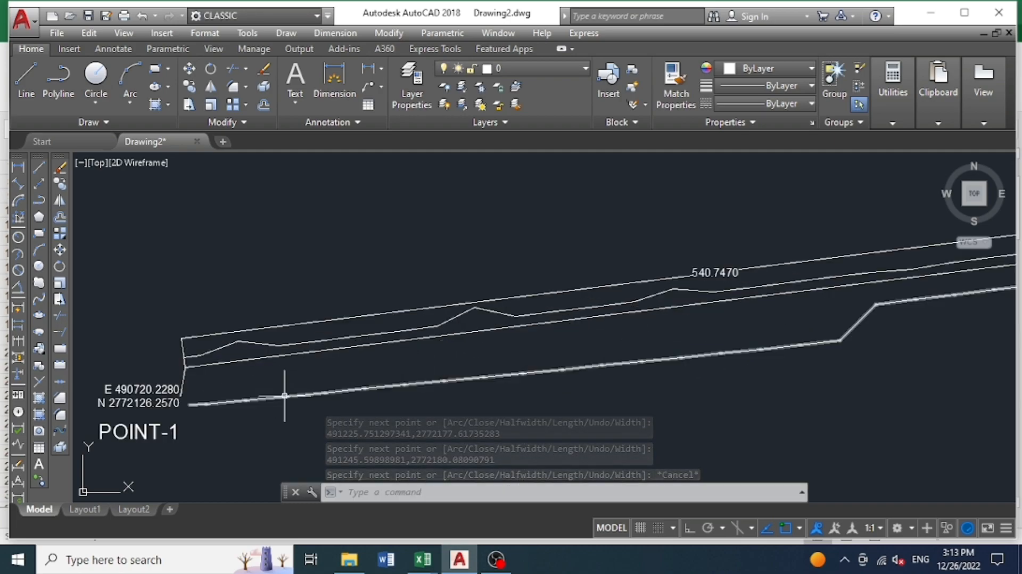
click(20, 183)
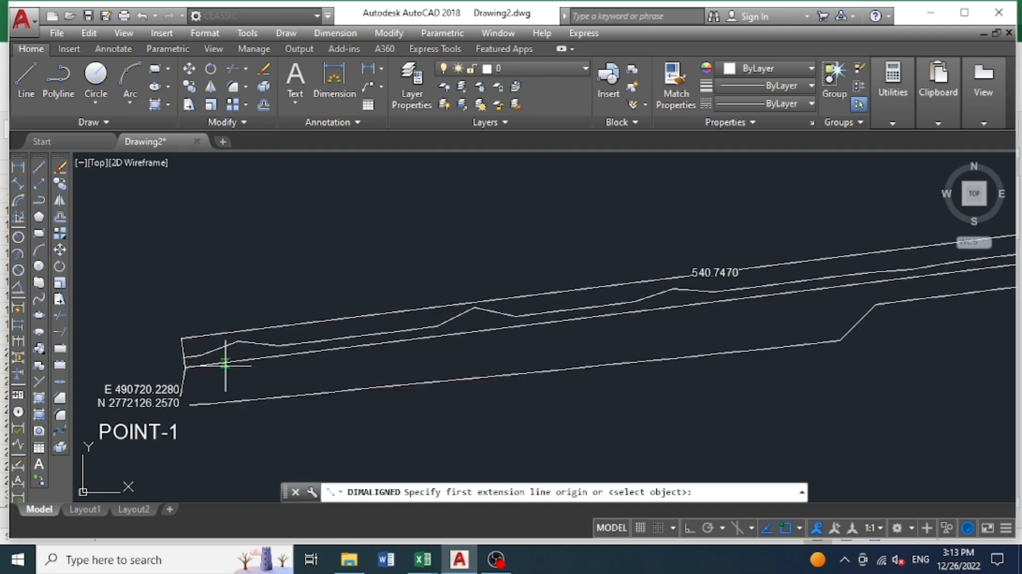
click(238, 401)
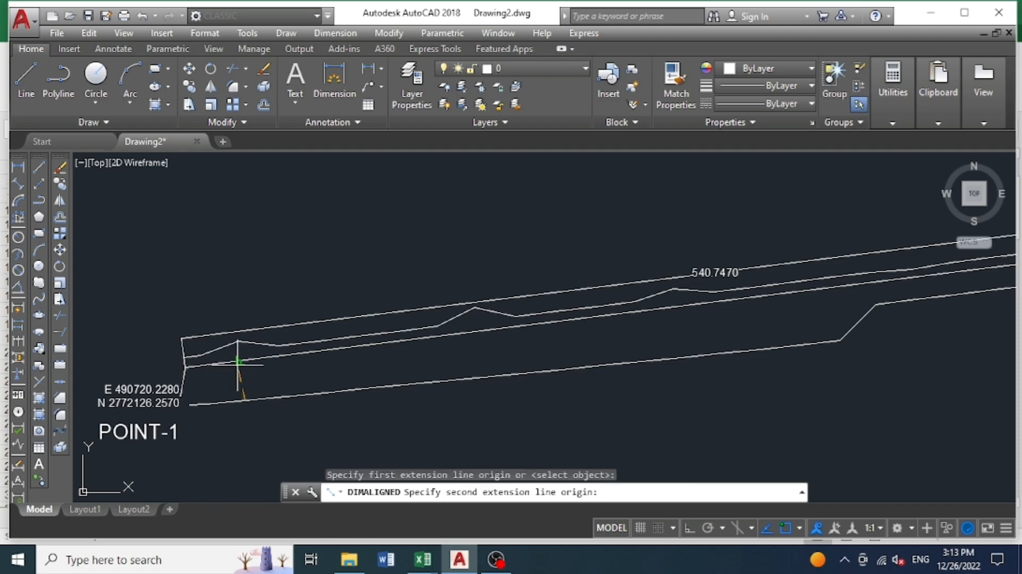
click(239, 361)
scroll(255, 372, up, 2)
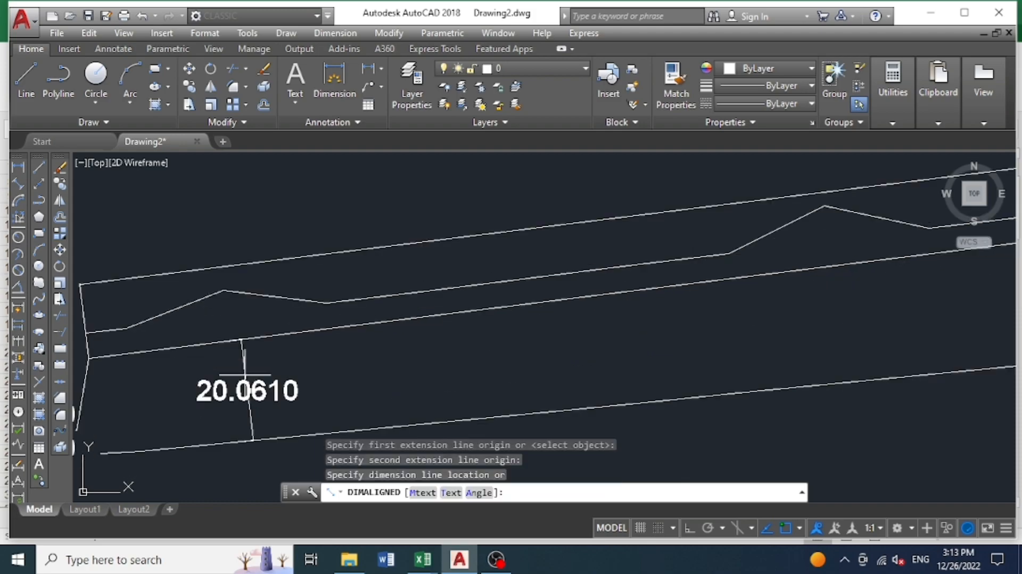
key(Escape)
Switch to the straight line coordinate calculation workbook and compare the measured distance with the R/S offset in H12 and the rest of the column.
mouse_move(423, 559)
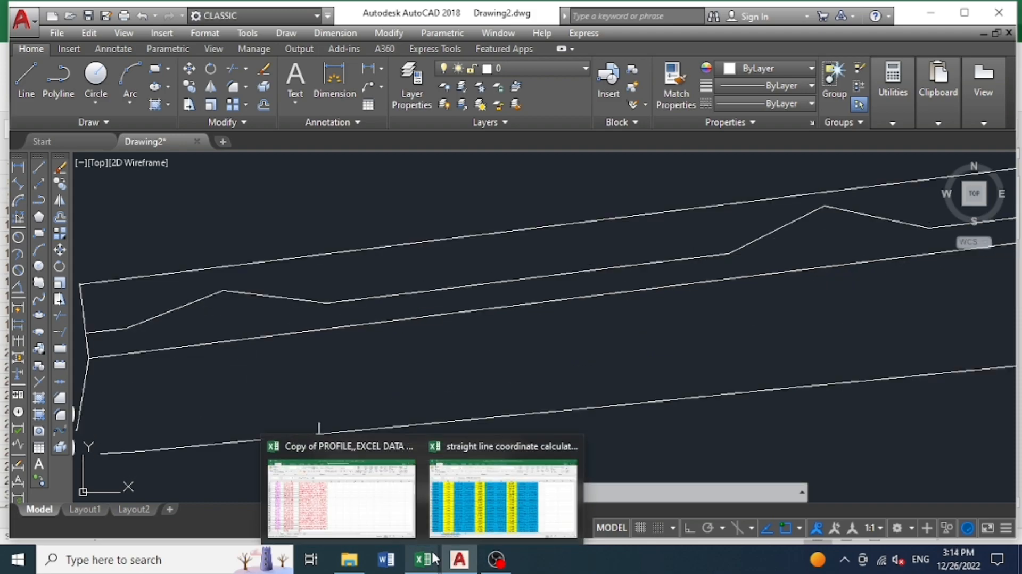
click(492, 447)
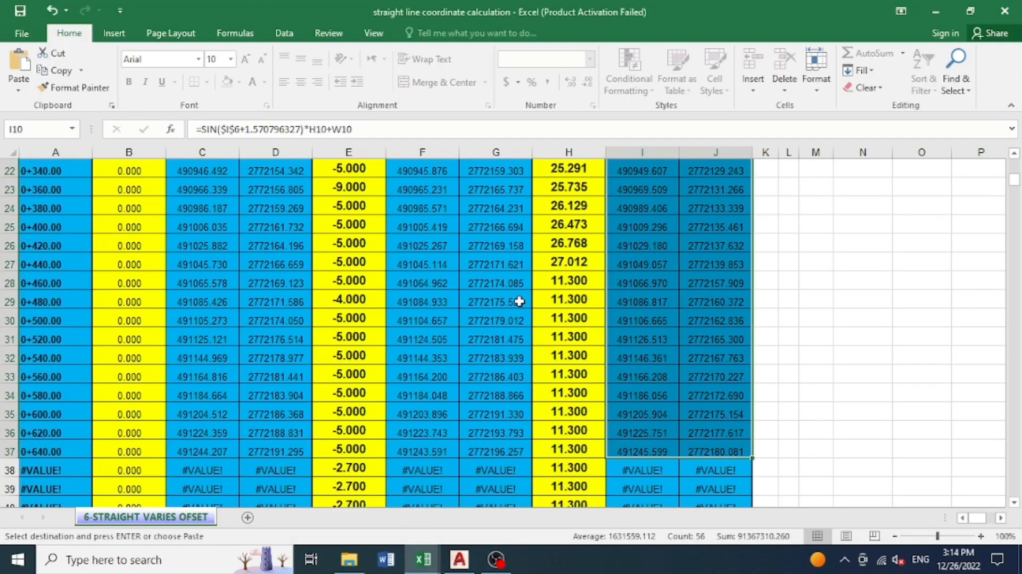
scroll(535, 300, up, 4)
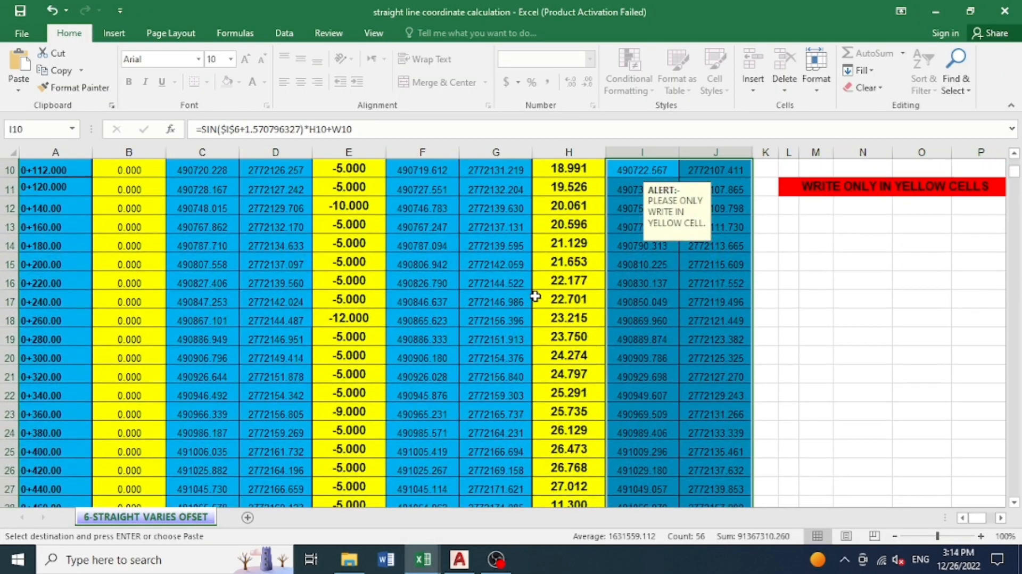
click(558, 207)
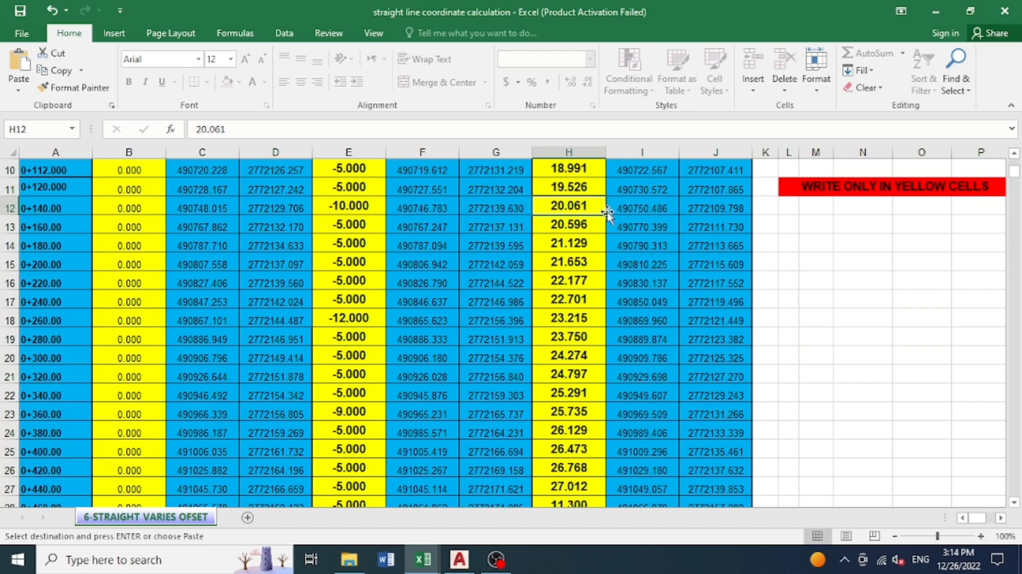
scroll(544, 254, down, 3)
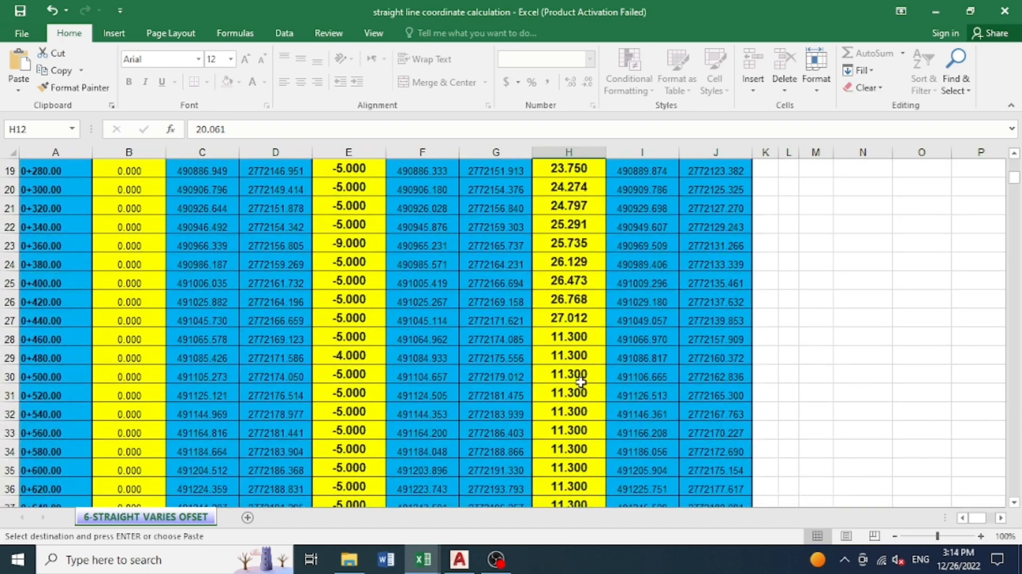
scroll(599, 420, up, 5)
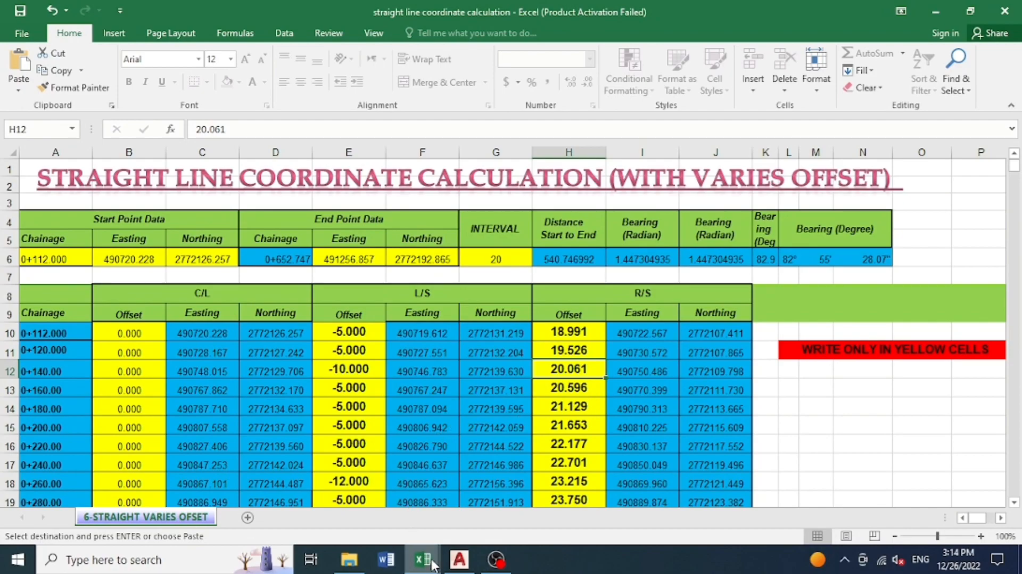
Cancel the copy selection in the PROFILE_EXCEL DATA TO AUTOCAD workbook and minimise both Excel workbooks and AutoCAD.
mouse_move(433, 562)
click(375, 439)
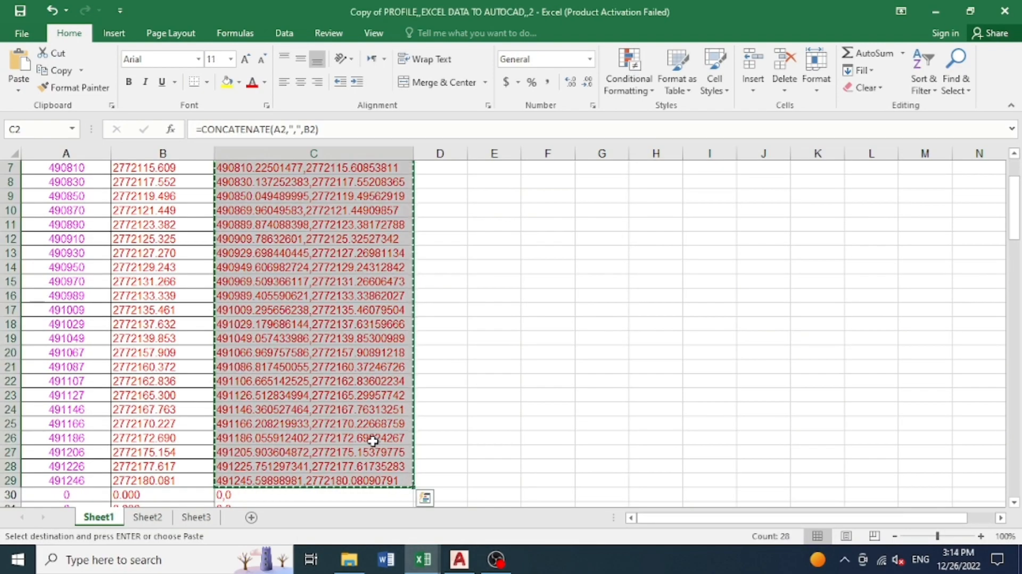
scroll(395, 423, up, 2)
key(Escape)
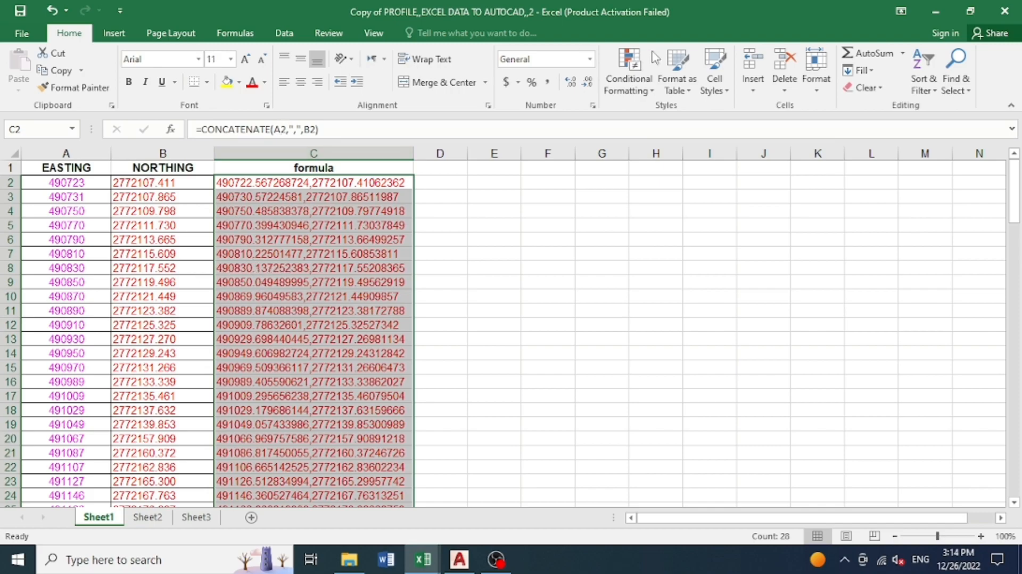
click(935, 15)
click(936, 15)
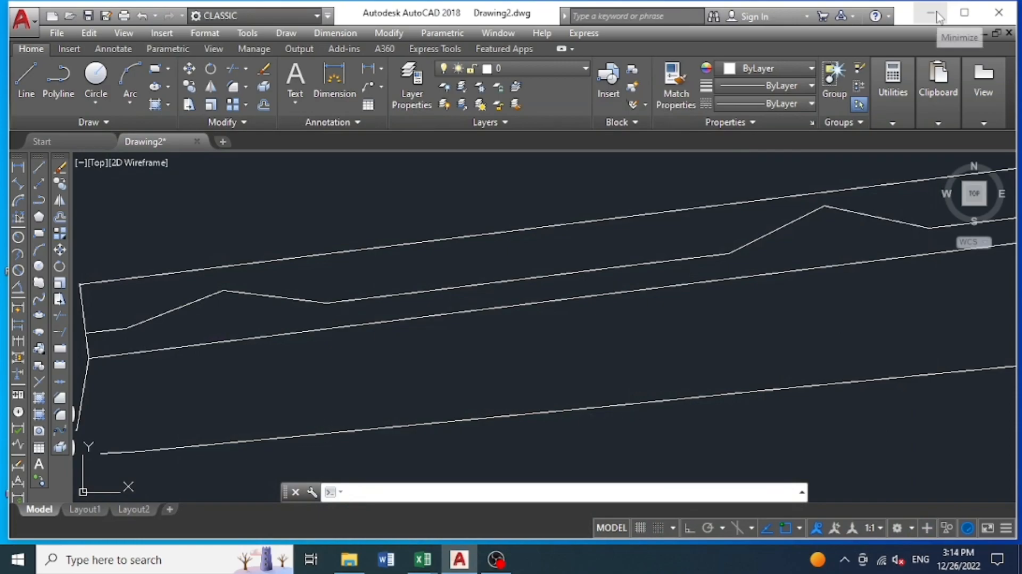
click(929, 16)
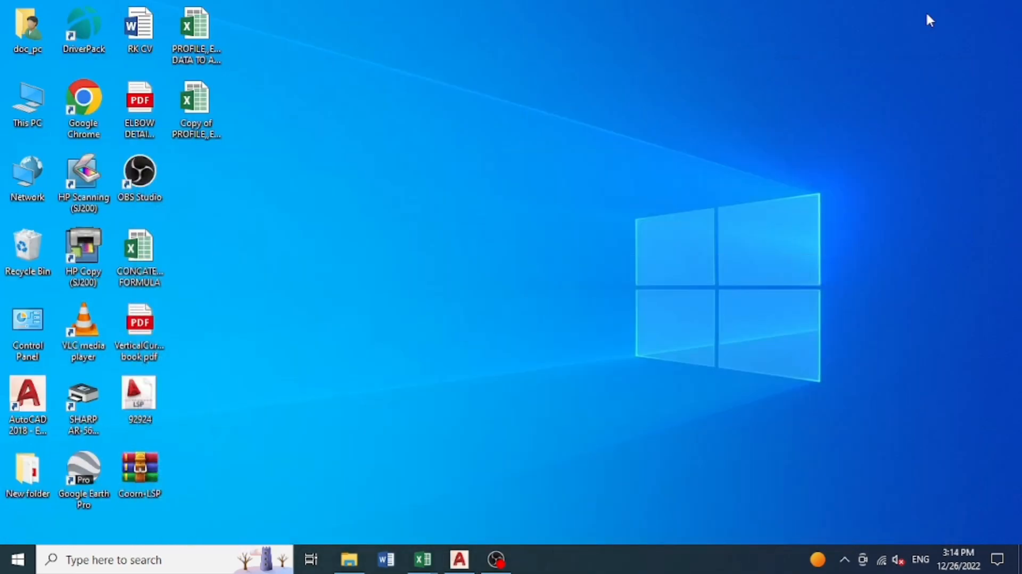